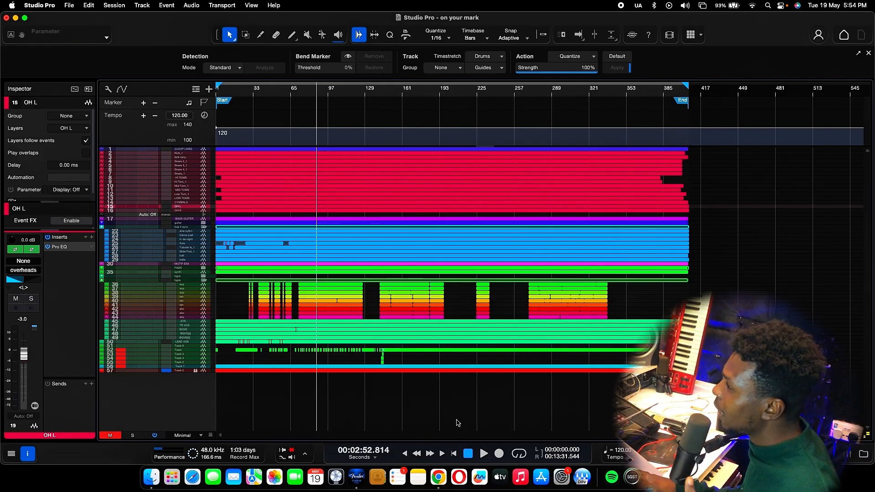
# Step: Switch to Chrome and play a moment of the "ON YOUR MARK" live video on YouTube, leaving it paused
pyautogui.click(438, 477)
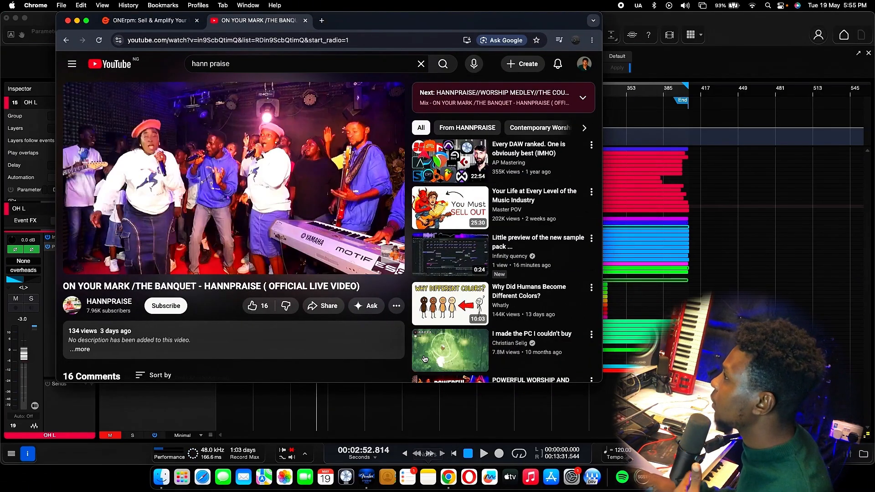
pyautogui.click(238, 179)
pyautogui.click(237, 178)
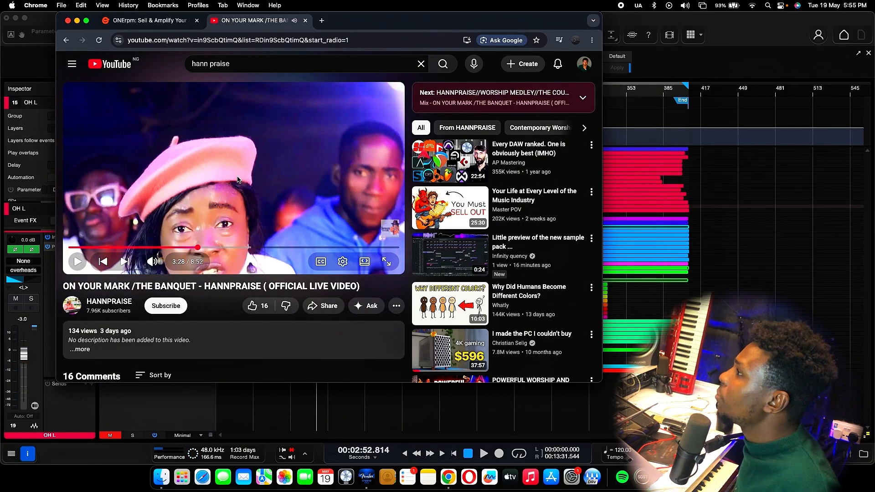
# Step: Examine the video's title, channel, view count, description and comments on the YouTube page
pyautogui.moveTo(223, 226)
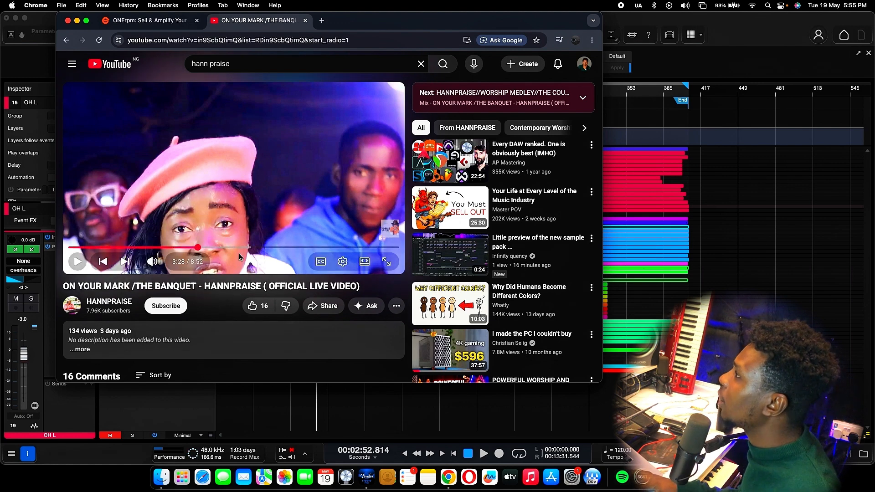
pyautogui.scroll(-2, 273, 255)
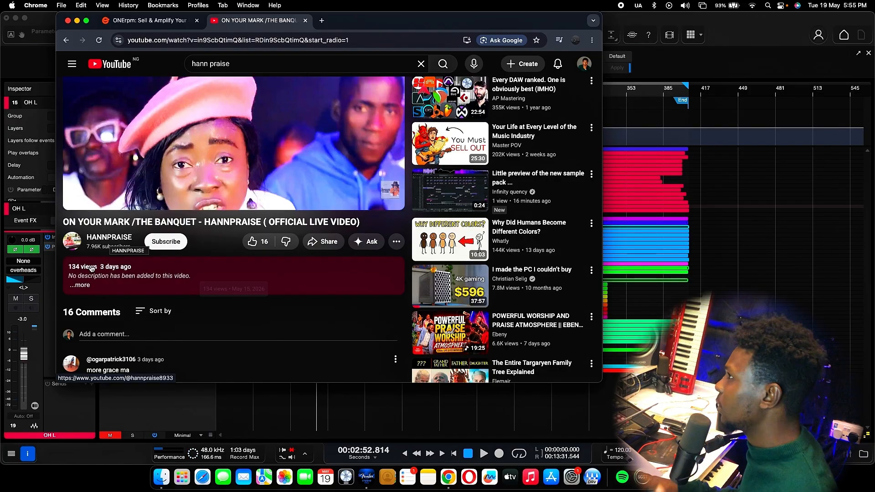
pyautogui.scroll(-1, 85, 270)
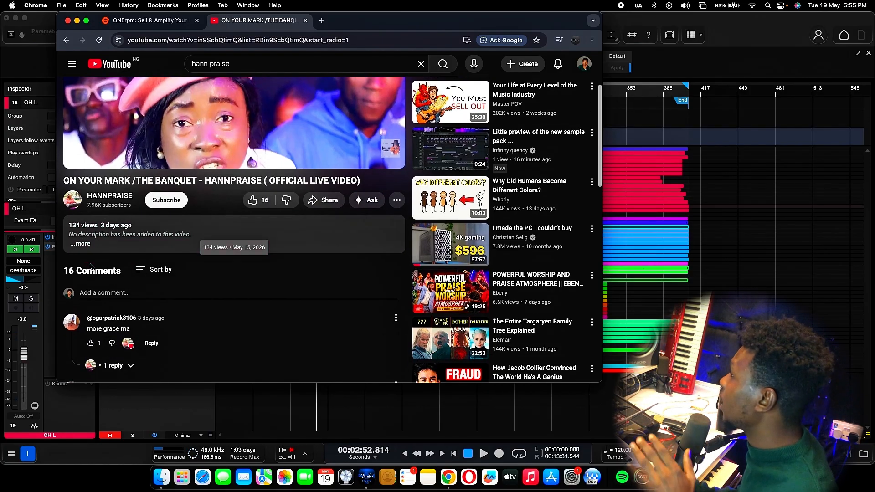
pyautogui.scroll(2, 100, 262)
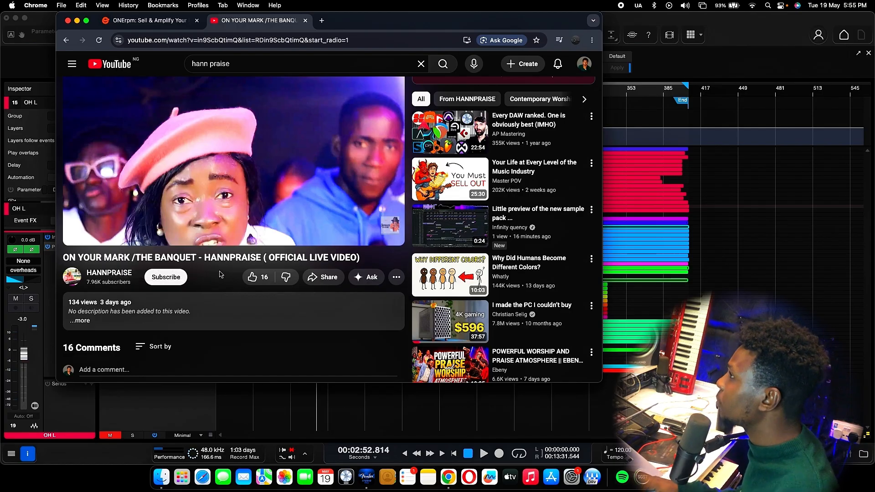
pyautogui.scroll(2, 205, 273)
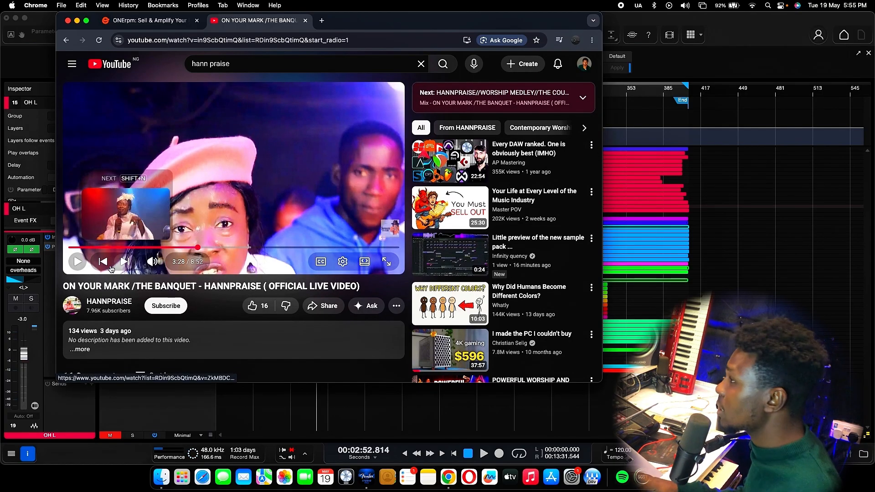
# Step: Play a further passage of the live video, pause it and minimise the Chrome window
pyautogui.click(76, 268)
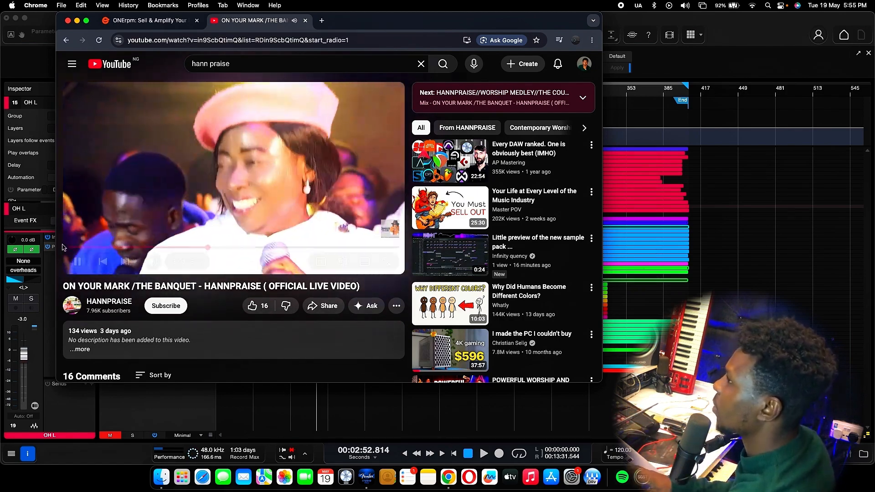
pyautogui.moveTo(79, 269)
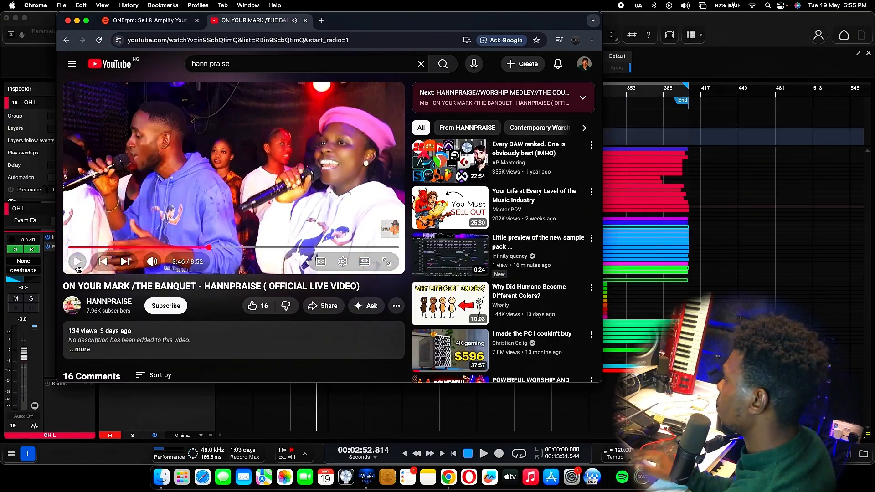
pyautogui.click(77, 20)
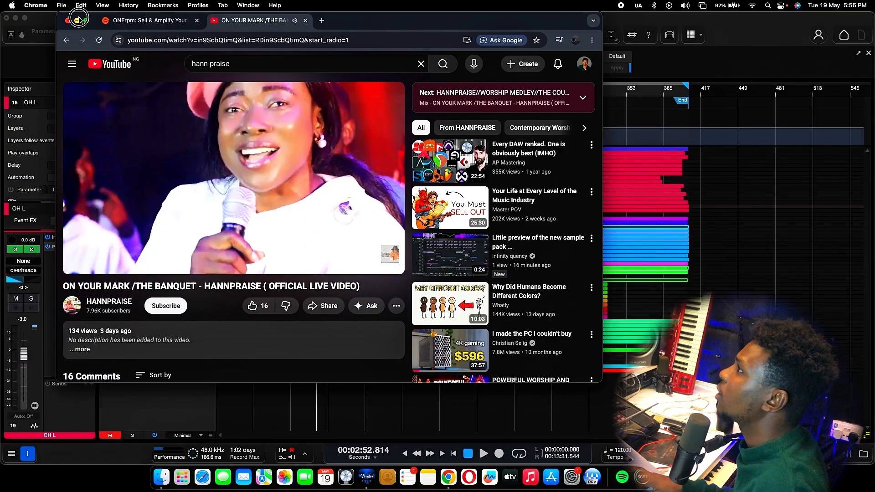
# Step: Return to Studio Pro, enlarge the arrangement's track height to Tiny and expand the guitar folder track
pyautogui.click(371, 305)
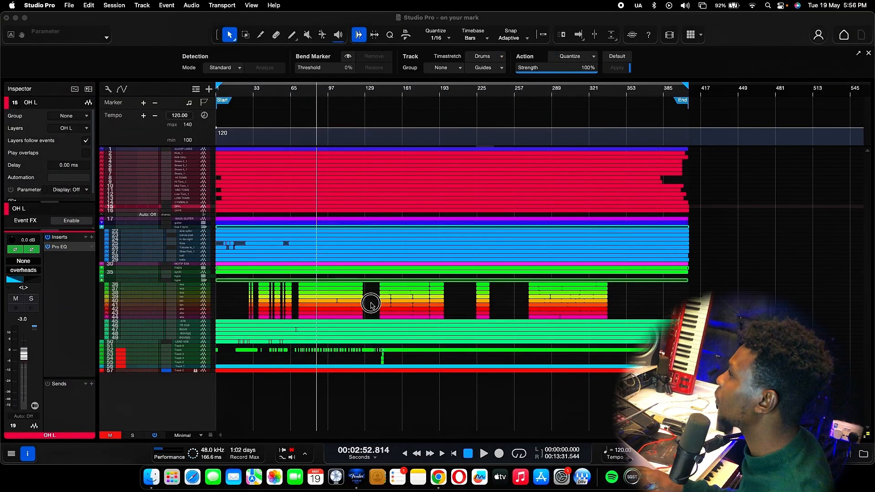
pyautogui.hotkey('shift', 'e')
pyautogui.hotkey('shift', 'e')
pyautogui.hotkey('shift', 'e')
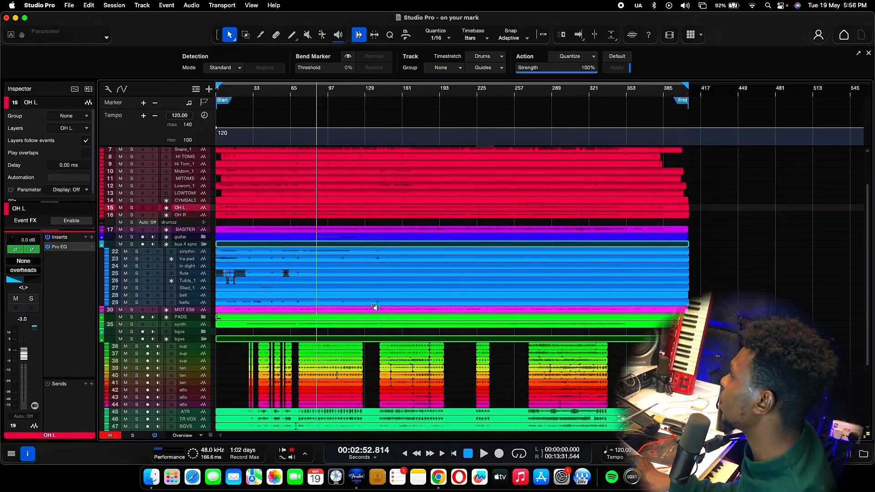
pyautogui.press('e')
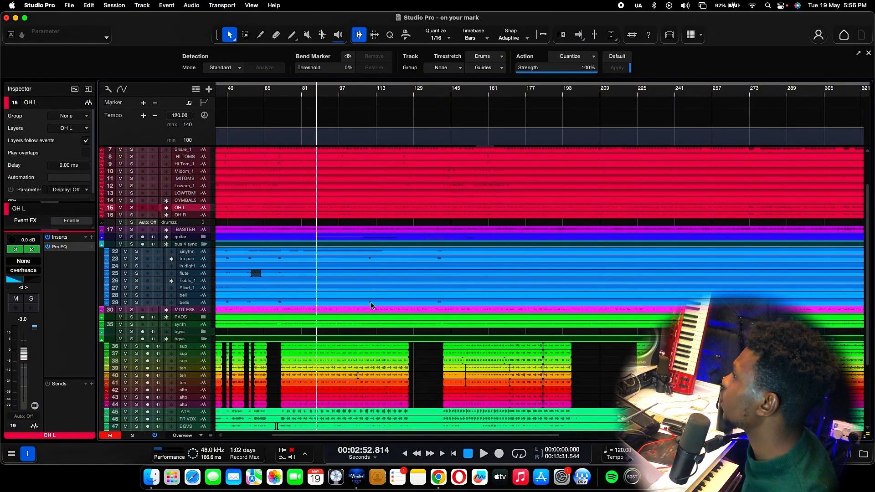
pyautogui.hscroll(-5, 372, 306)
pyautogui.scroll(3, 371, 306)
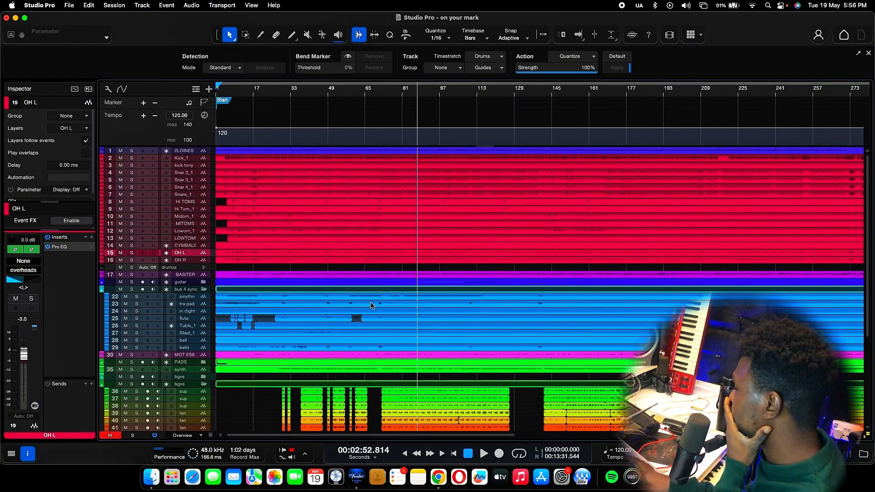
pyautogui.hotkey('shift', 'e')
pyautogui.hotkey('shift', 'e')
pyautogui.hotkey('shift', 'e')
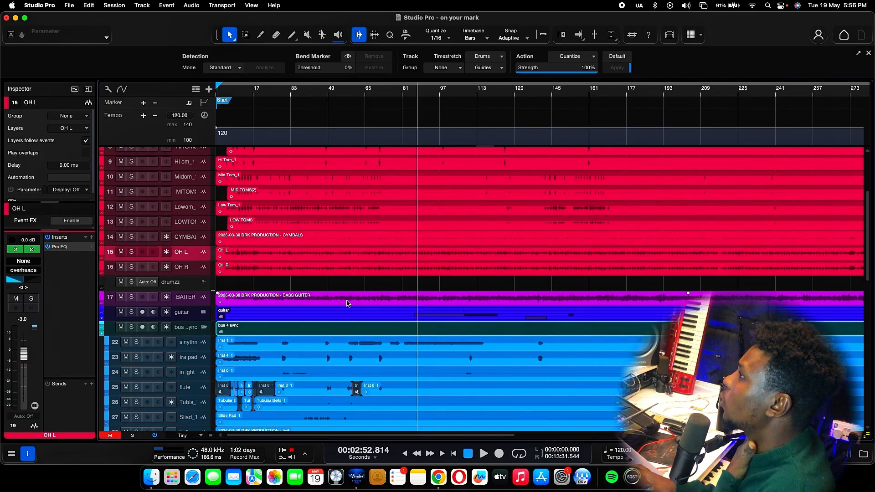
pyautogui.click(210, 313)
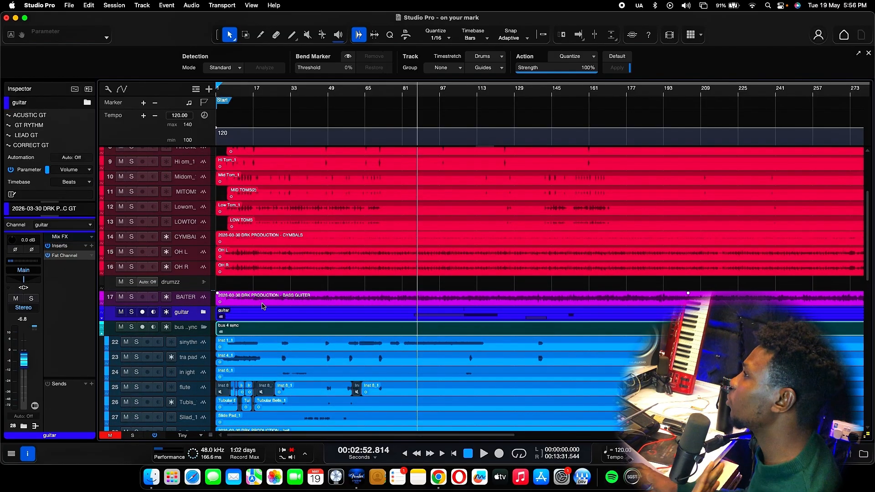
pyautogui.click(203, 312)
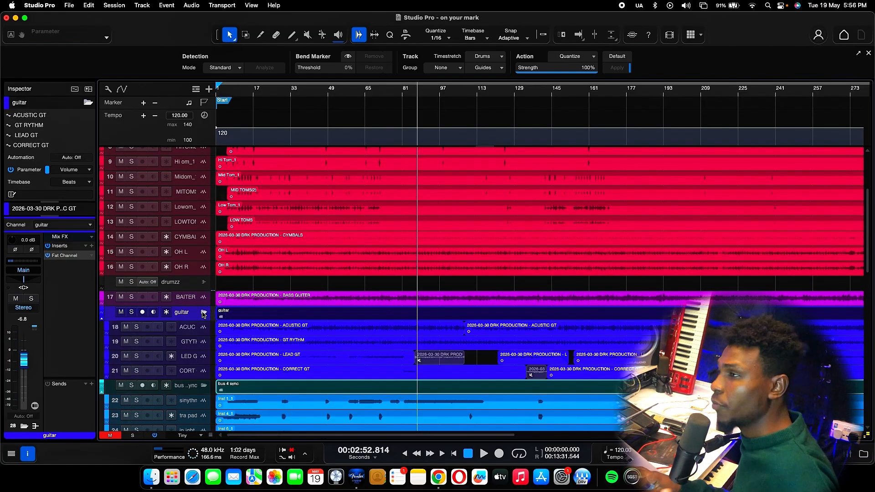
# Step: Hide the Marker and Tempo tracks above the arrangement
pyautogui.scroll(5, 297, 309)
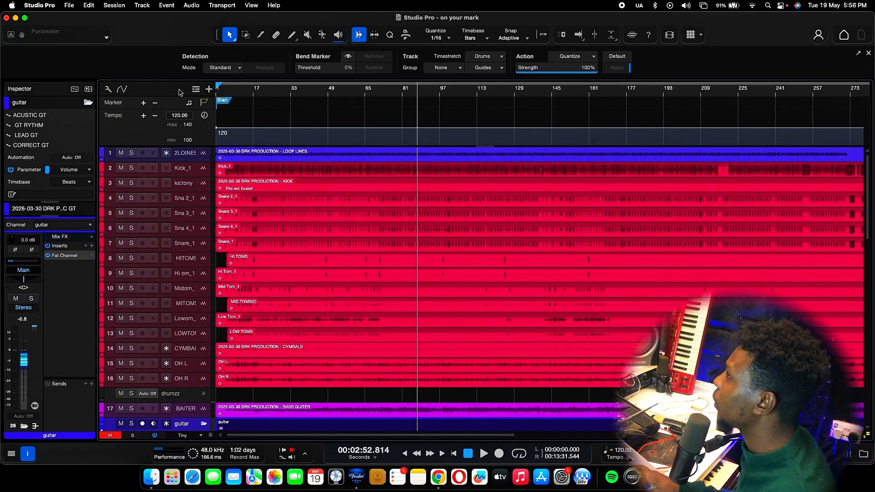
pyautogui.click(196, 89)
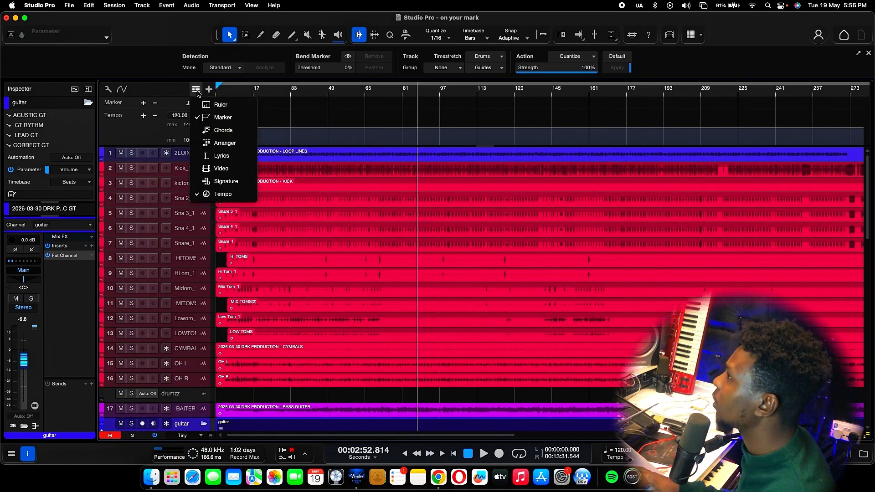
pyautogui.click(209, 117)
pyautogui.click(196, 90)
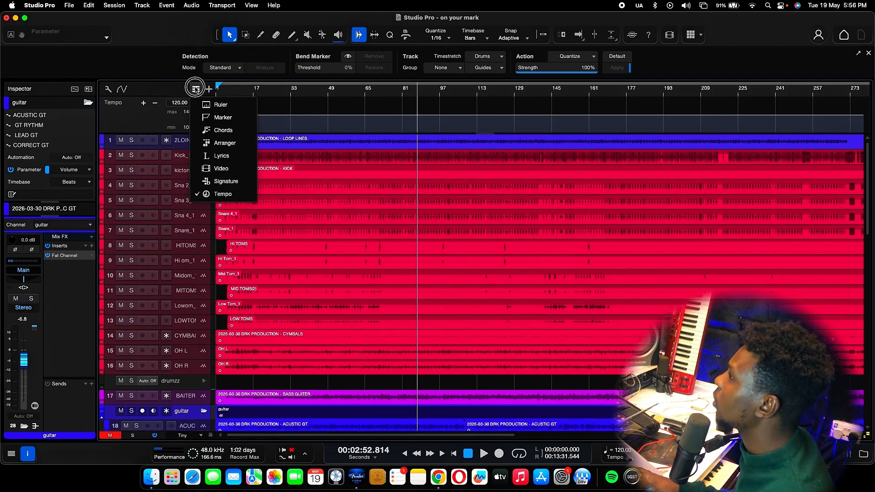
pyautogui.click(213, 193)
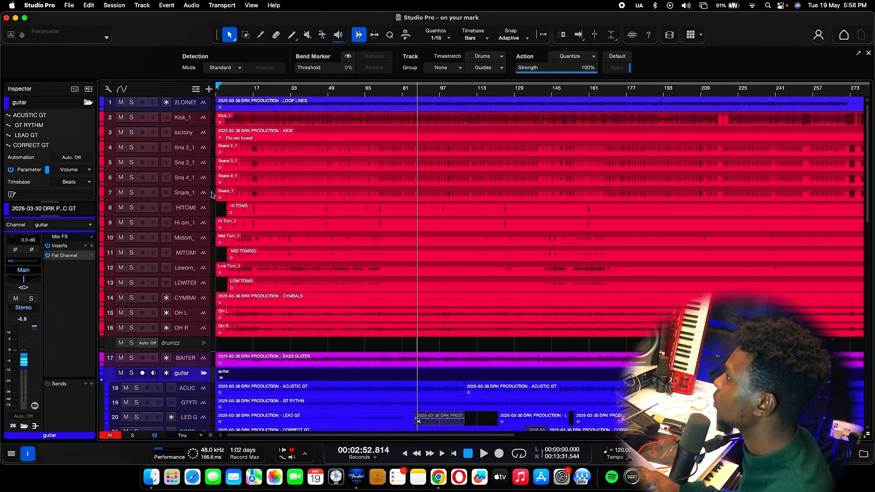
# Step: Hide the Audio Bend panel and remove the help and video buttons from the toolbar
pyautogui.scroll(-4, 310, 216)
pyautogui.press('w')
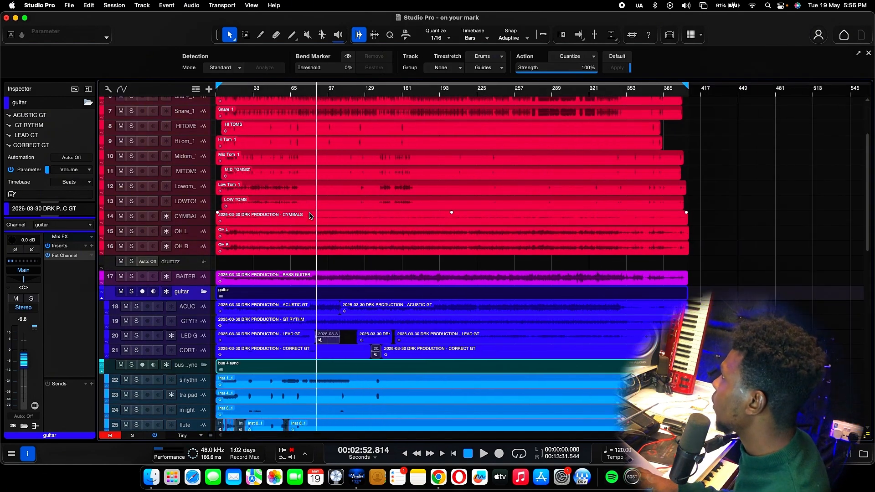
pyautogui.scroll(1, 310, 216)
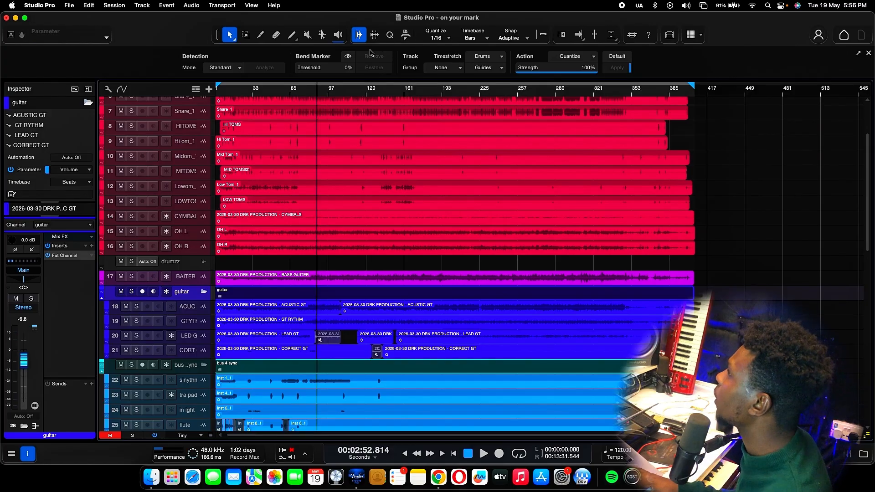
pyautogui.click(359, 34)
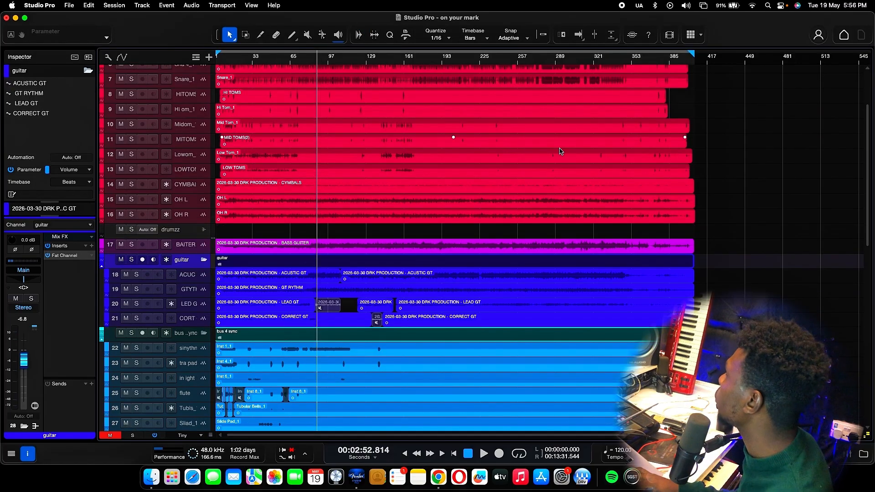
pyautogui.hscroll(-1, 561, 151)
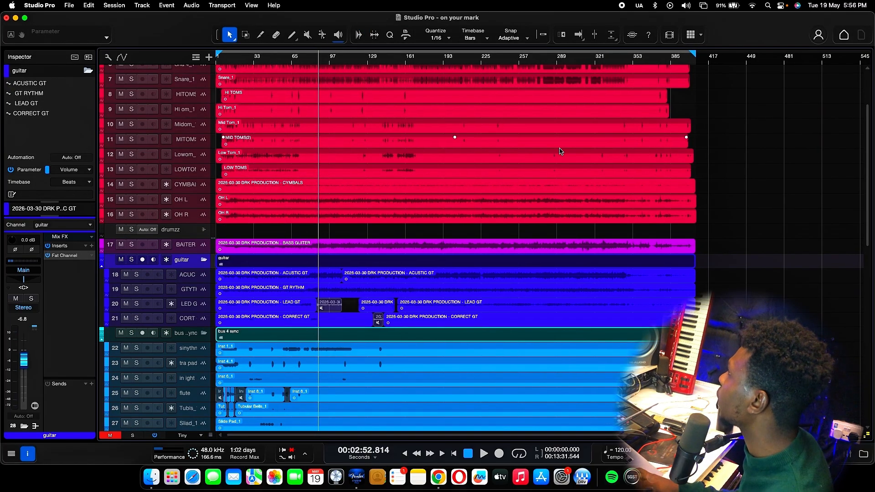
pyautogui.rightClick(741, 32)
pyautogui.click(754, 41)
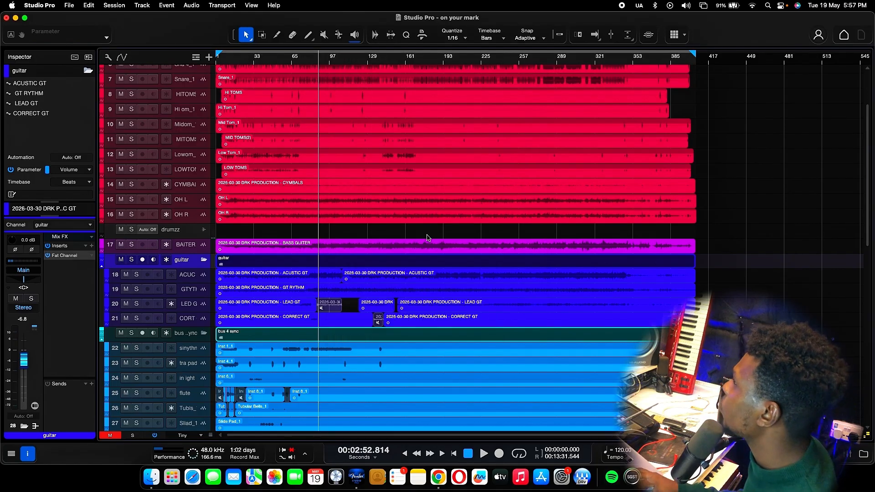
# Step: Enlarge the track height to Small around the guitar tracks and play the song briefly from 02:52
pyautogui.click(426, 237)
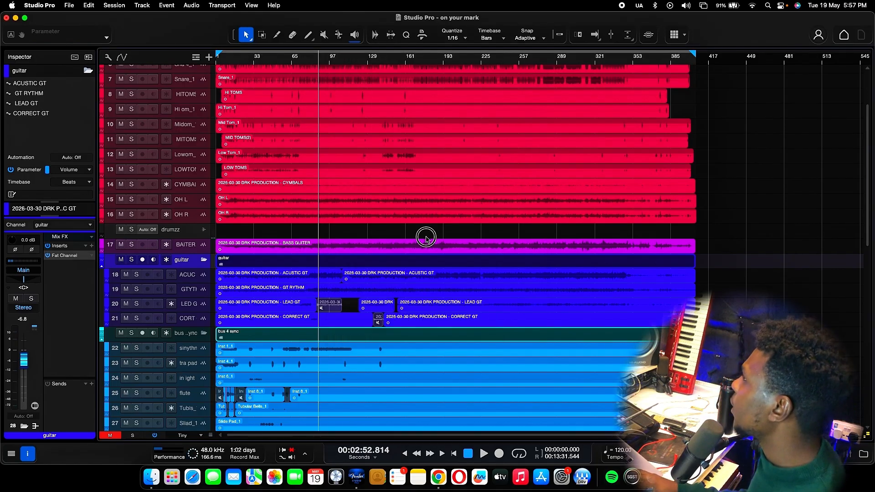
pyautogui.press('super+Down')
pyautogui.press('super+Right')
pyautogui.press('super+Right')
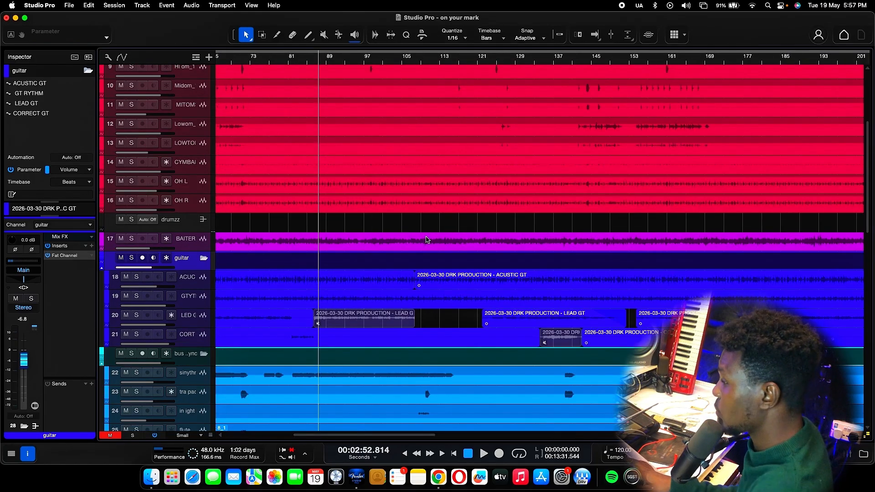
pyautogui.press('space')
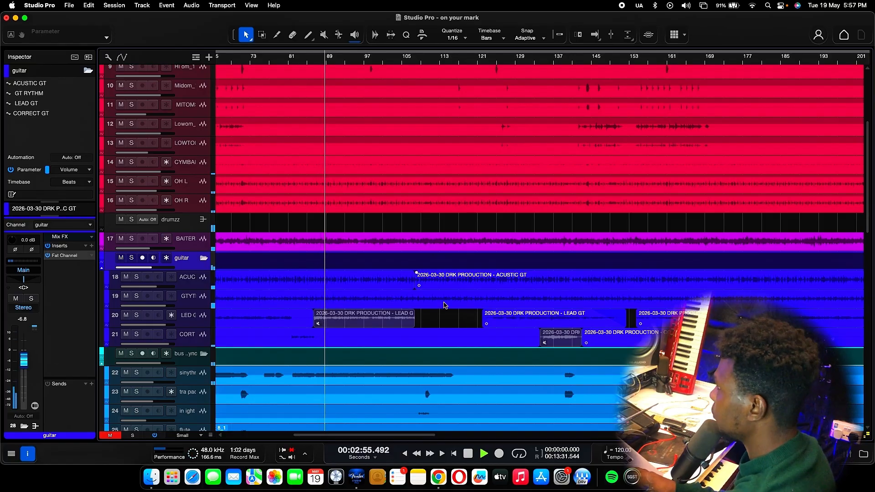
pyautogui.press('space')
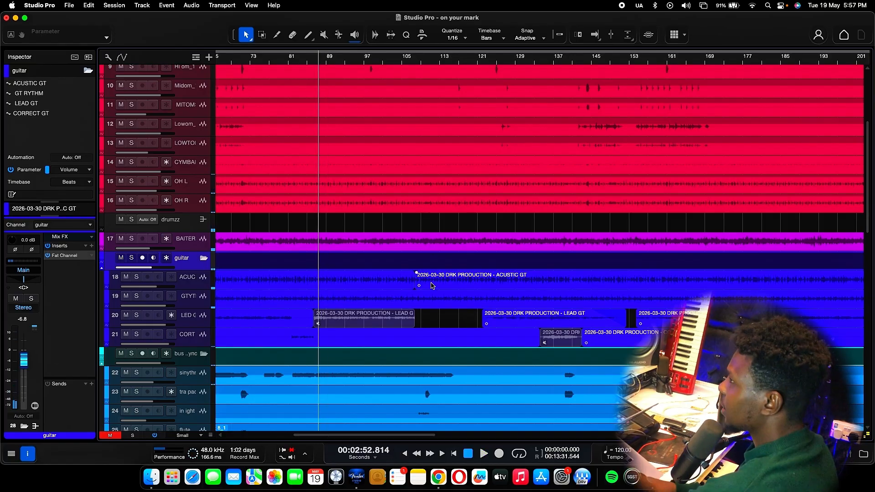
# Step: Play the song while reviewing the mixer channels from the guitars to the background vocals, stop playback and close the mixer
pyautogui.hscroll(-10, 433, 286)
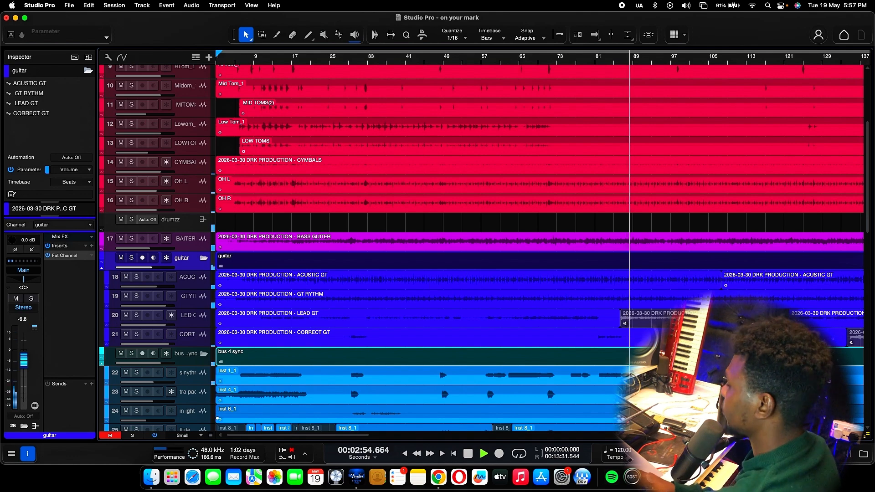
pyautogui.click(847, 454)
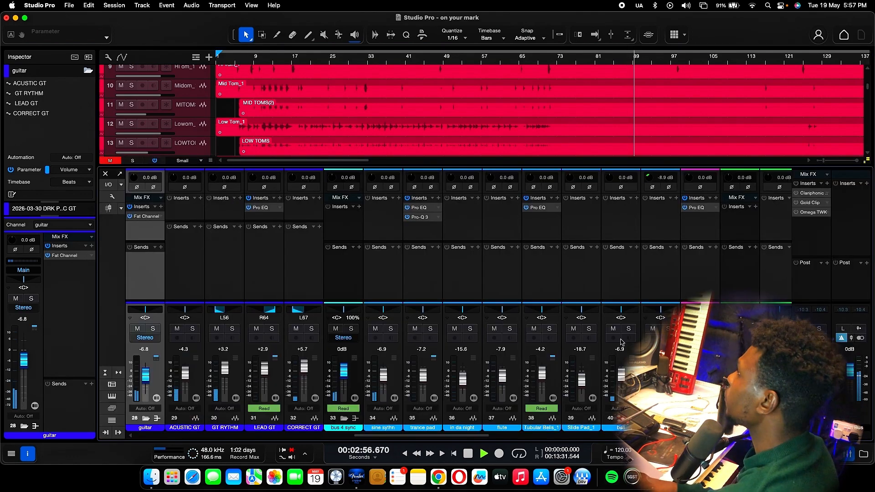
pyautogui.hscroll(8, 620, 342)
pyautogui.hscroll(2, 621, 343)
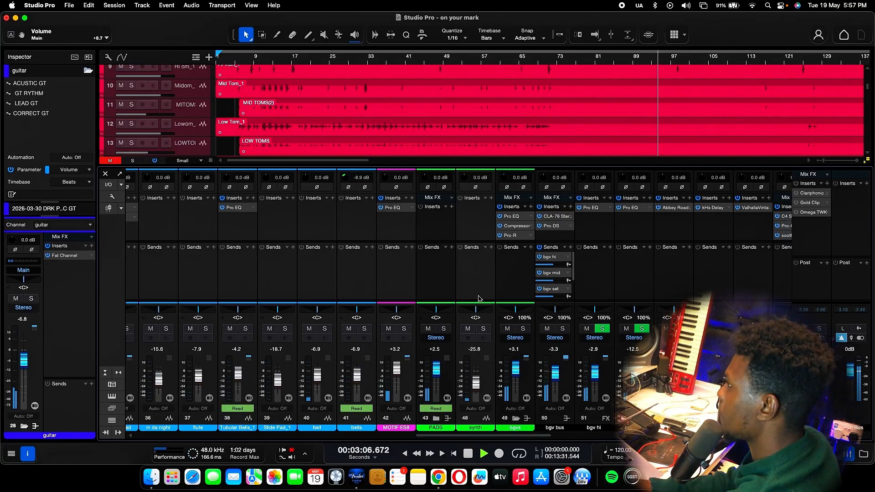
pyautogui.press('F3')
pyautogui.press('space')
pyautogui.press('e')
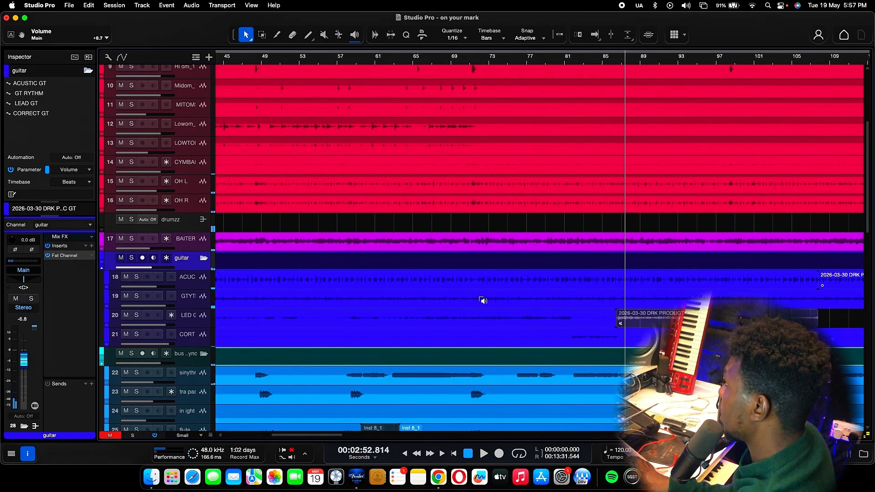
pyautogui.hotkey('shift', 'e')
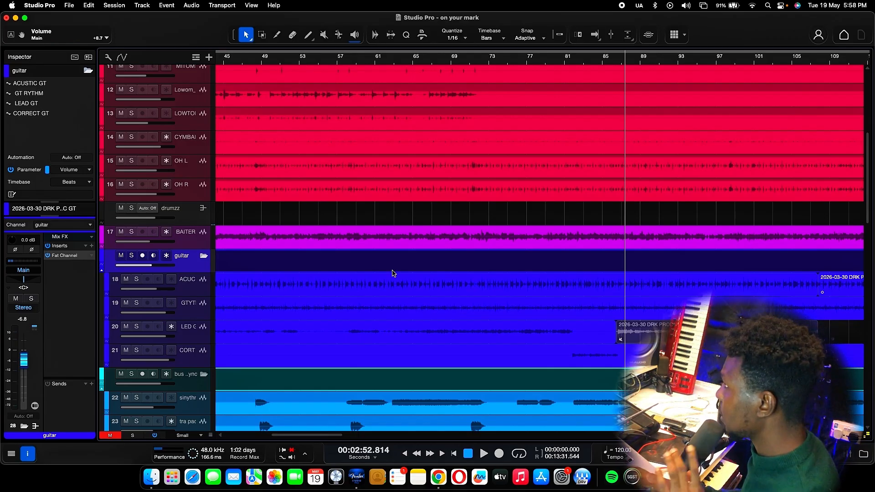
# Step: Set a loop range in the timeline from about 02:48.755 to 03:23.968, spanning roughly bars 85 to 102
pyautogui.scroll(5, 393, 274)
pyautogui.hscroll(-10, 392, 273)
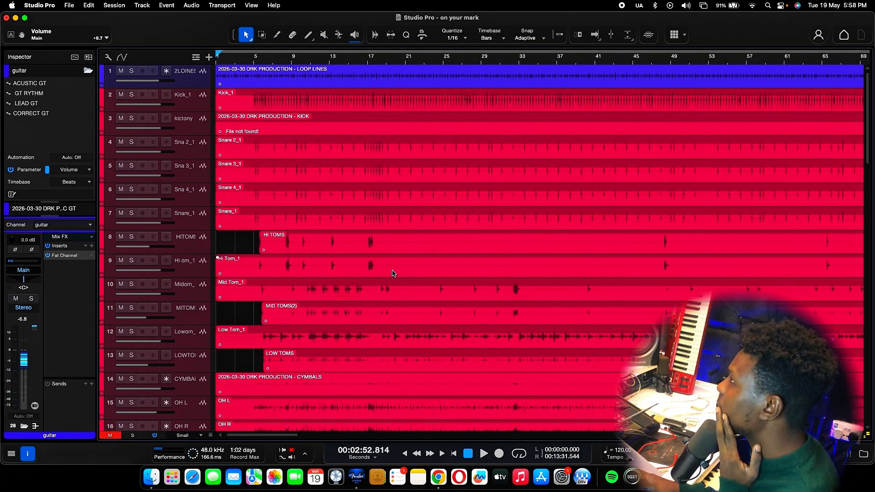
pyautogui.hscroll(12, 393, 274)
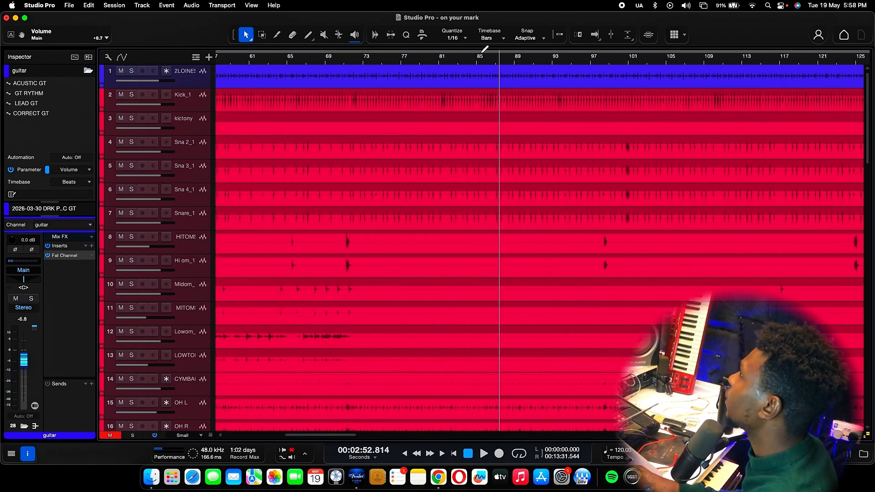
pyautogui.moveTo(480, 50); pyautogui.dragTo(648, 49)
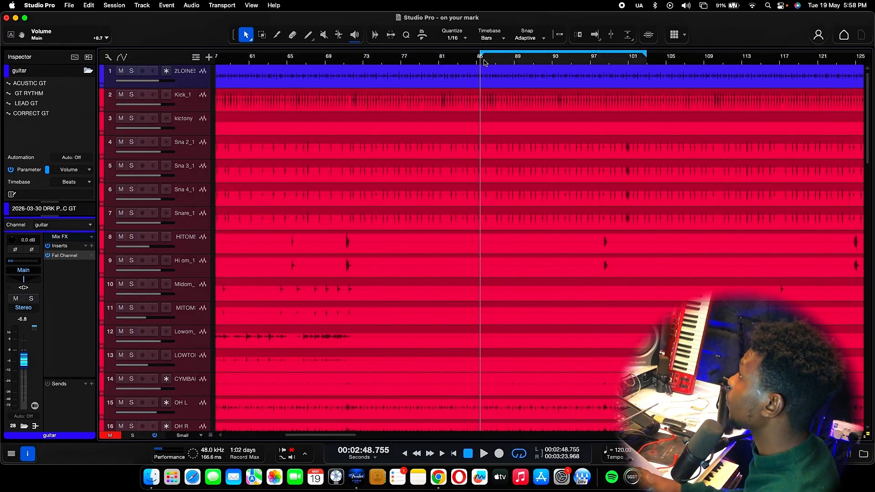
# Step: Solo the 2LOOP LINES track, play the looped section and enlarge the track height to Medium
pyautogui.click(190, 86)
pyautogui.click(132, 72)
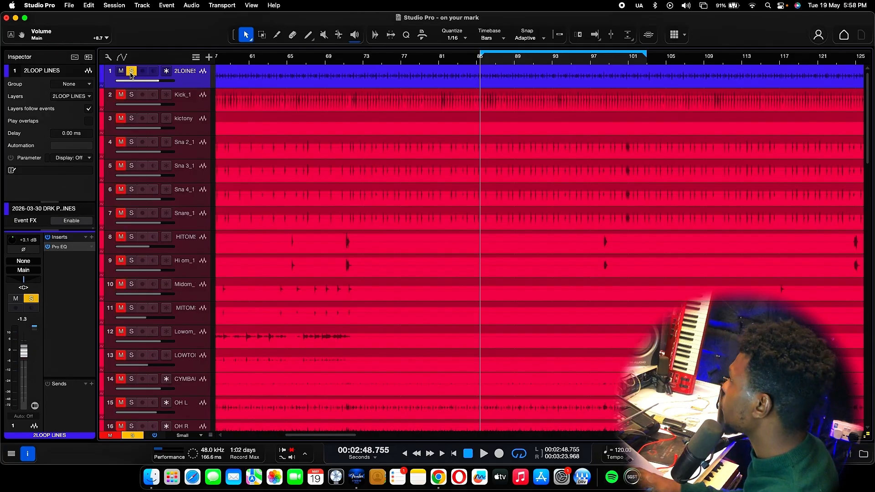
pyautogui.press('space')
pyautogui.hotkey('shift', 'e')
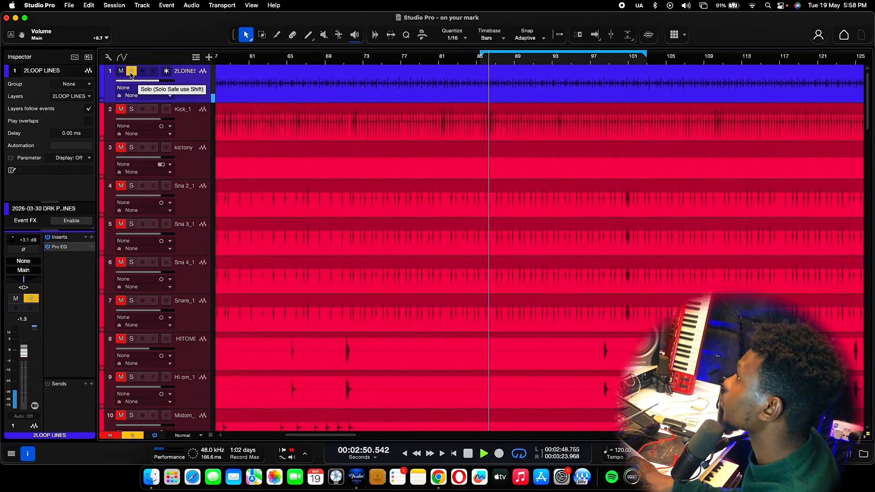
pyautogui.hotkey('shift', 'e')
pyautogui.press('e')
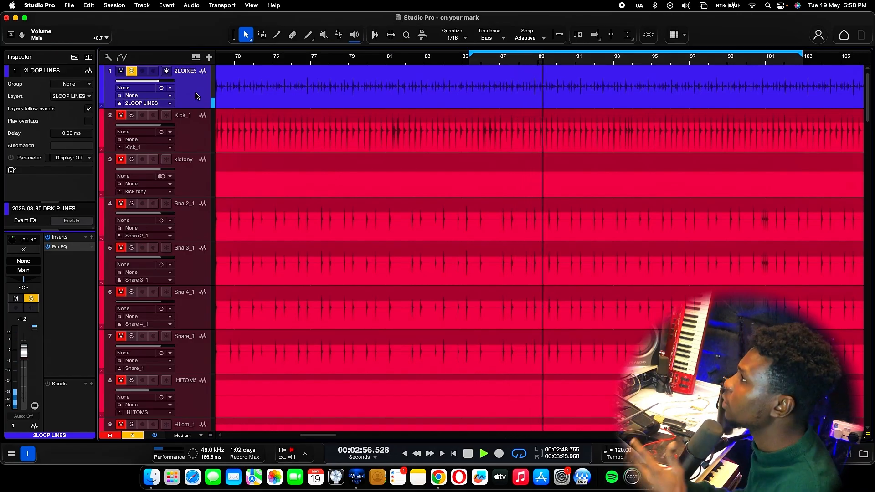
# Step: Compare the 2LOOP LINES sound with its Pro EQ bypassed and active during playback, leaving the EQ active and closed
pyautogui.click(70, 249)
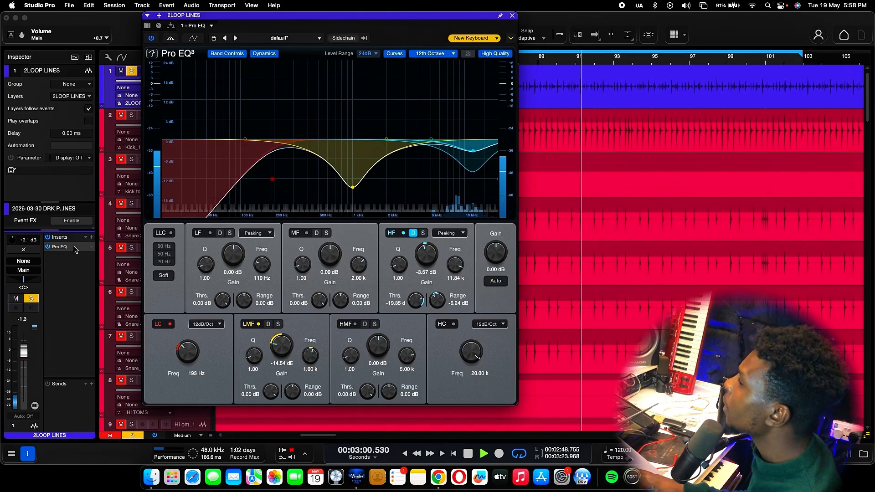
pyautogui.click(151, 38)
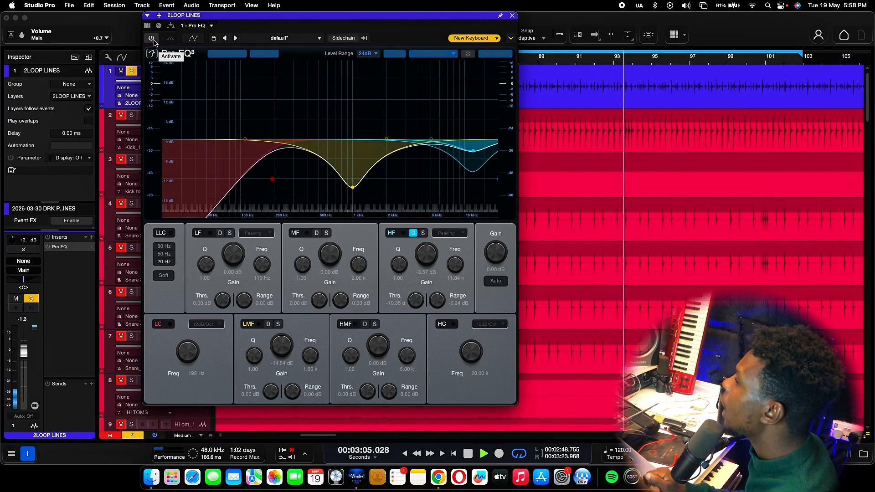
pyautogui.press('space')
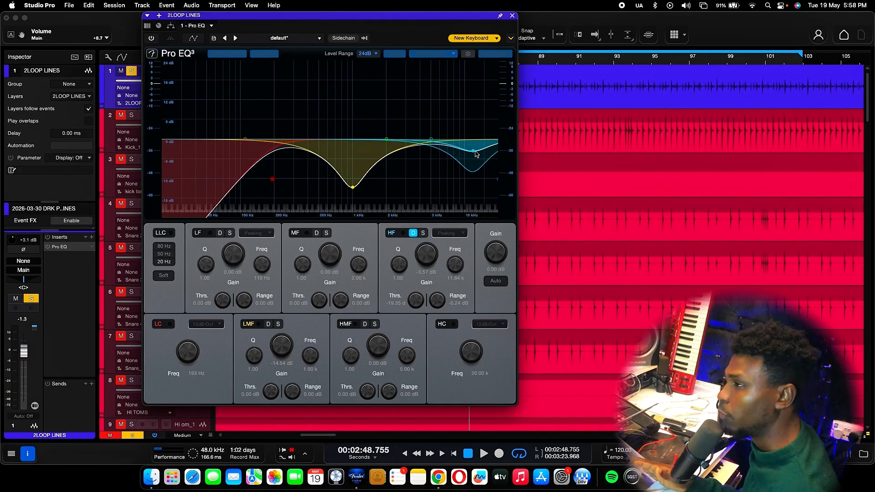
pyautogui.click(153, 39)
pyautogui.press('space')
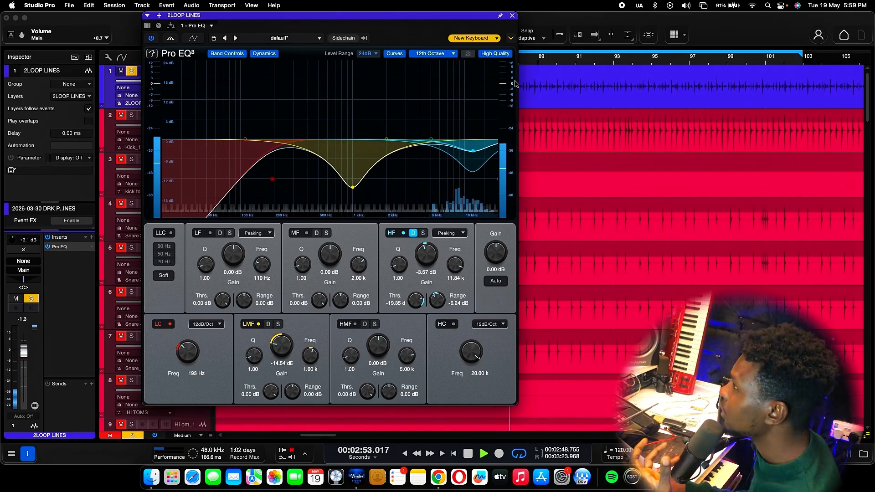
pyautogui.click(512, 15)
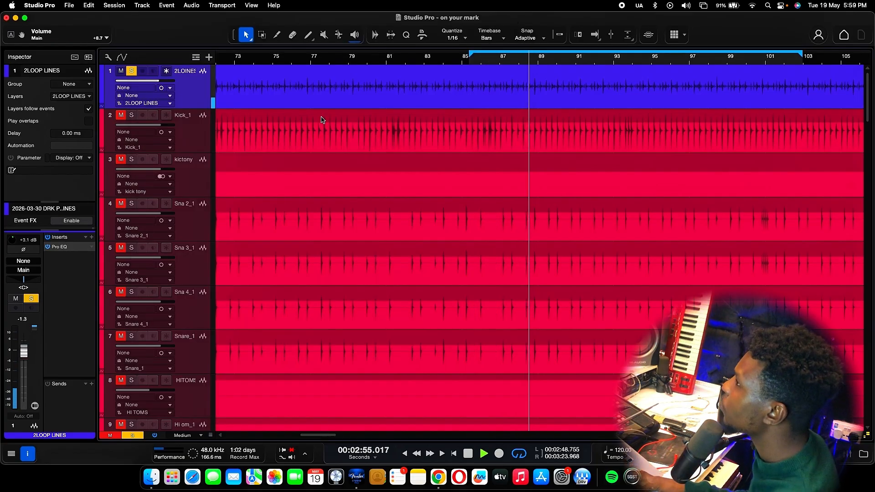
pyautogui.press('space')
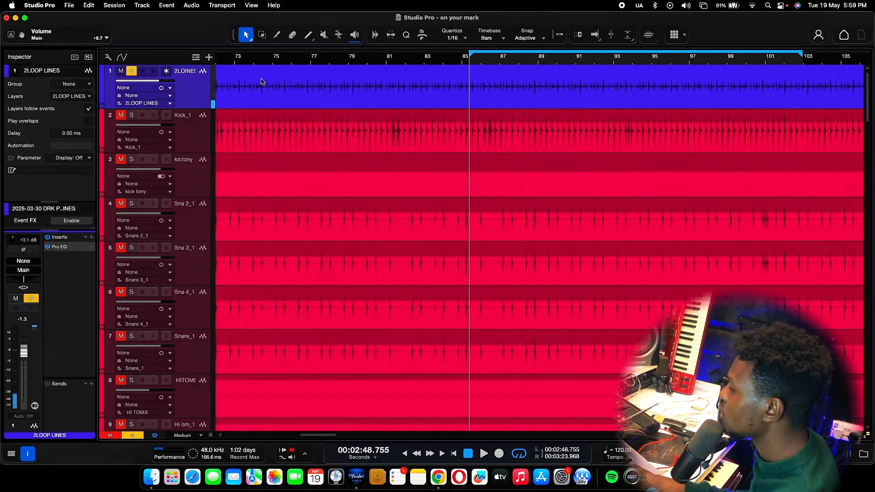
# Step: Unsolo the 2LOOP LINES track and play the looped section with the full mix briefly
pyautogui.click(130, 71)
pyautogui.press('space')
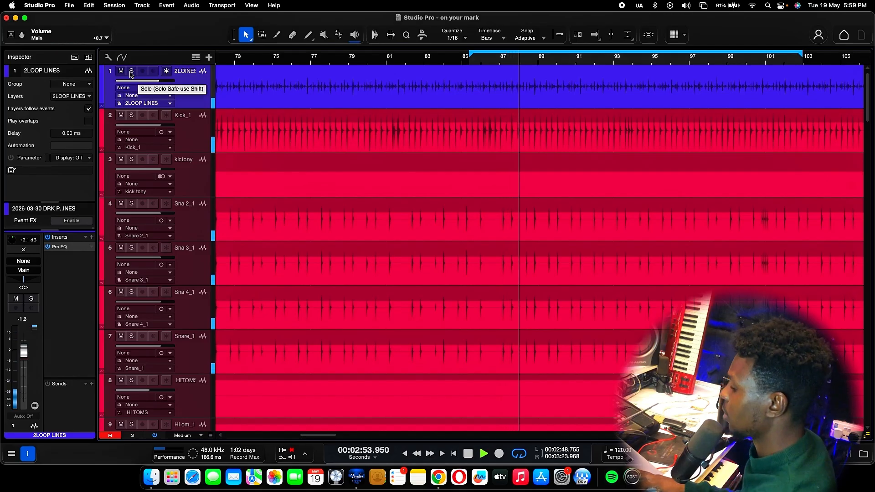
pyautogui.press('space')
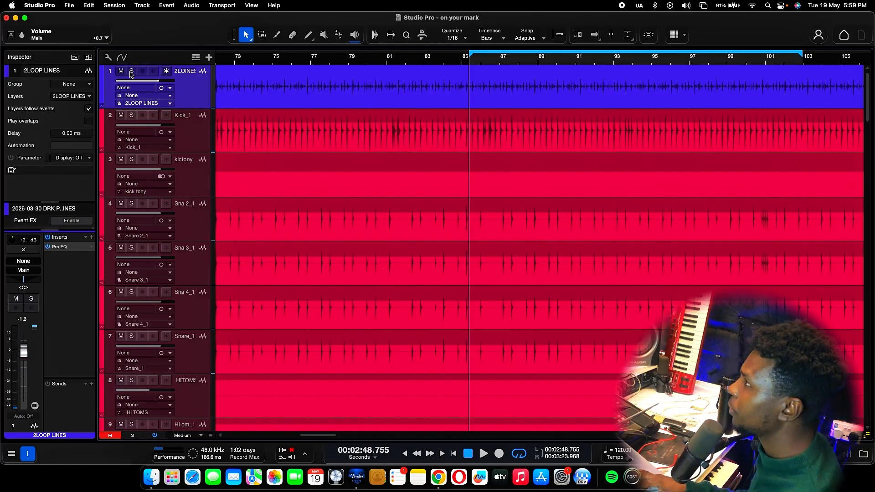
# Step: Select the Kick_1 track, reduce the track height to Normal and examine the kick, snare and tom tracks
pyautogui.click(197, 132)
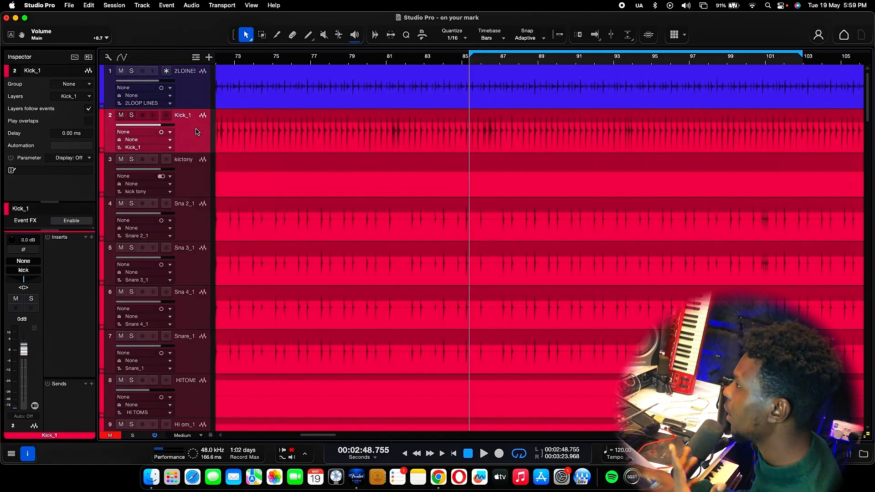
pyautogui.hotkey('shift', 'w')
pyautogui.hotkey('shift', 'w')
pyautogui.hotkey('shift', 'w')
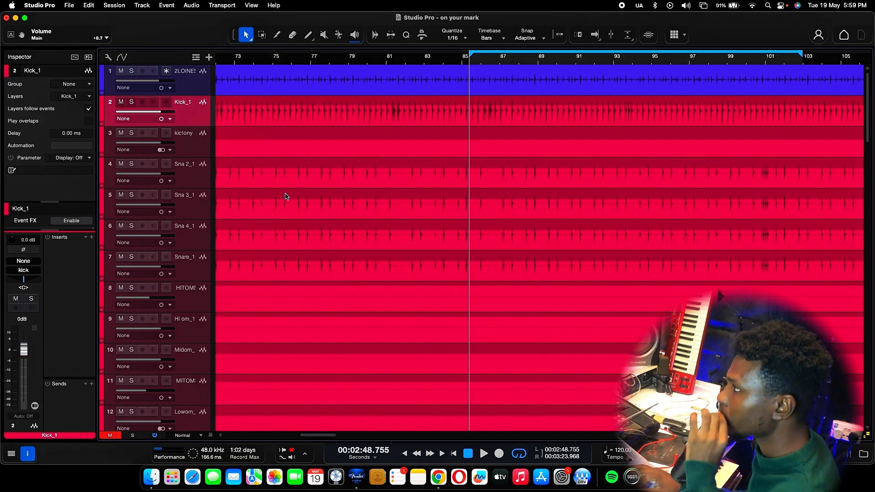
pyautogui.scroll(-2, 341, 213)
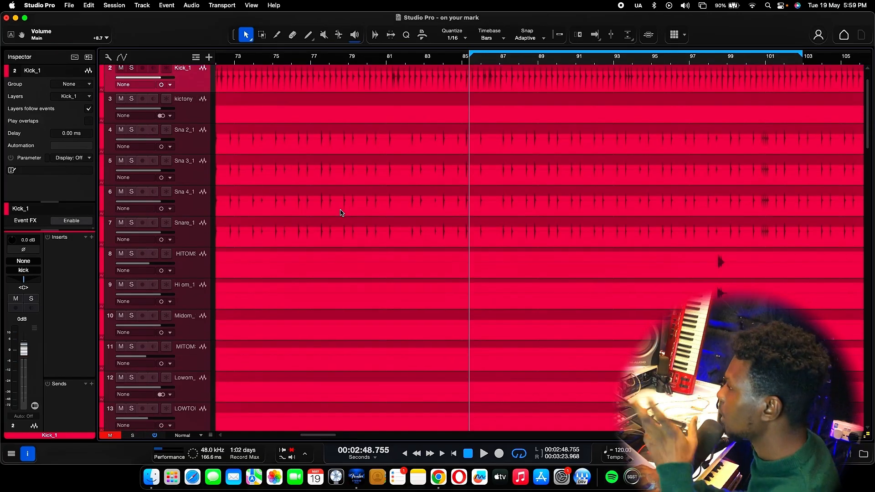
pyautogui.press('w')
pyautogui.press('w')
pyautogui.press('w')
pyautogui.press('w')
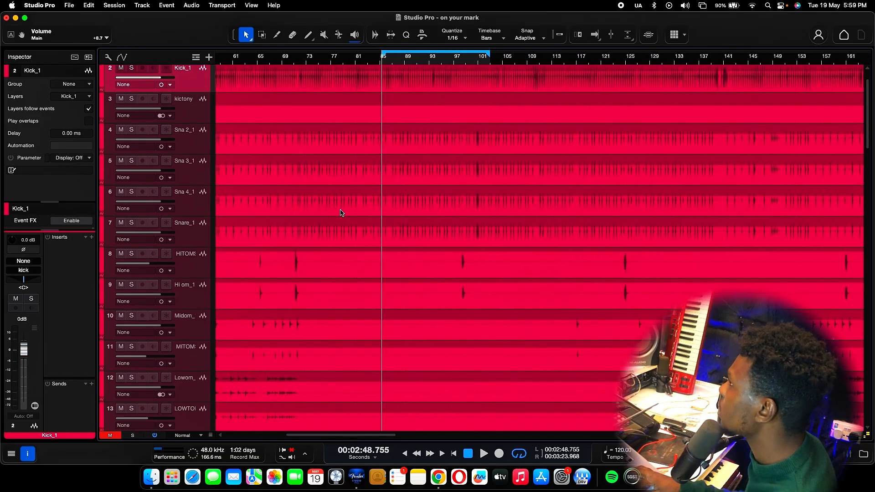
pyautogui.scroll(1, 342, 213)
pyautogui.press('e')
pyautogui.press('e')
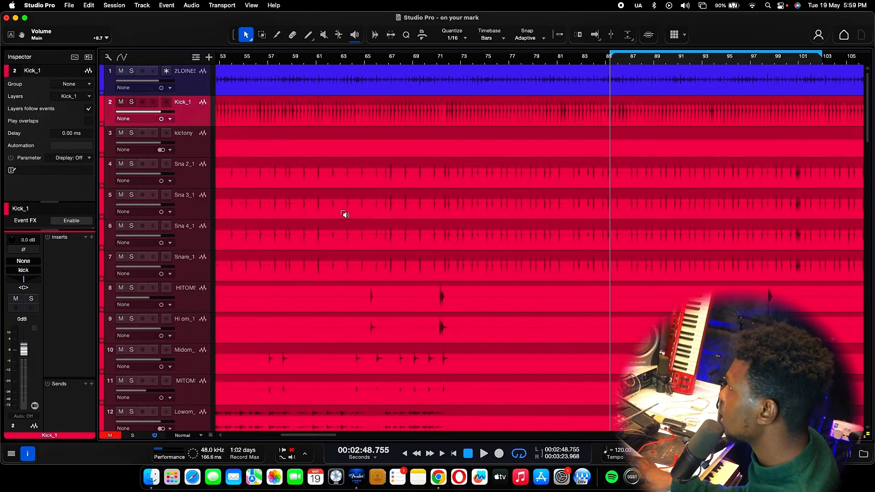
# Step: Audition the kick tony track in solo and remove it from the session
pyautogui.click(132, 135)
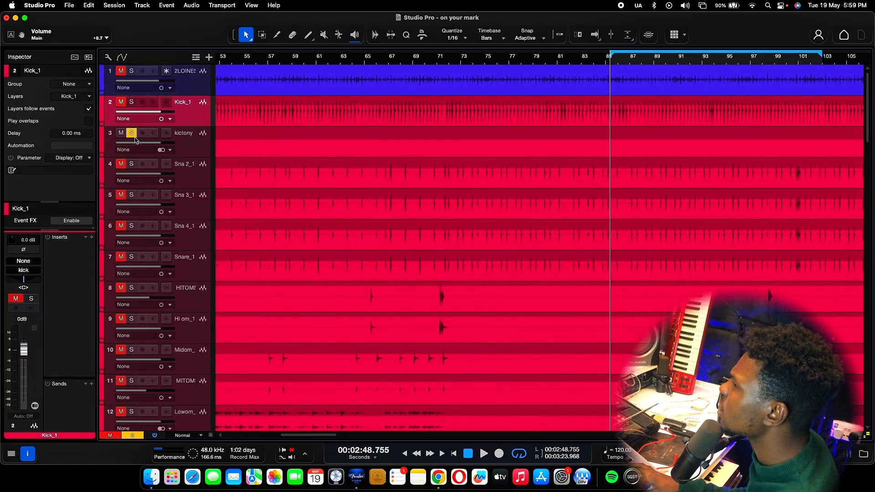
pyautogui.click(189, 140)
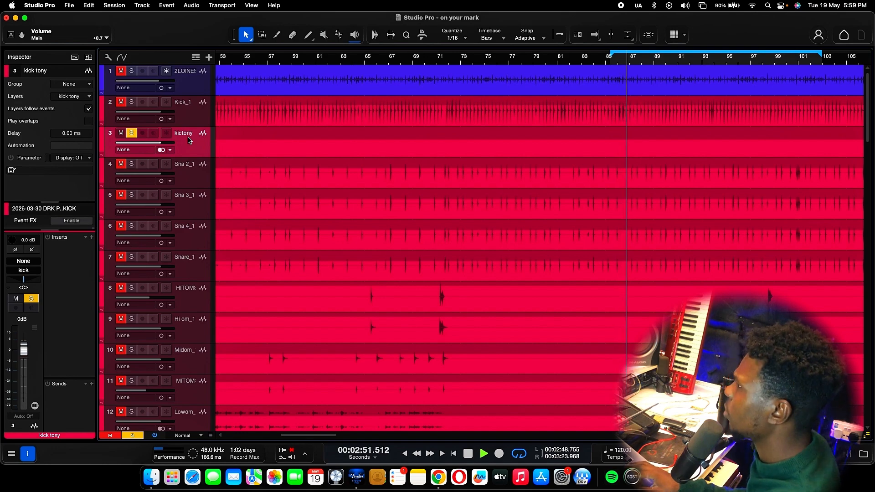
pyautogui.hotkey('shift', 't')
pyautogui.press('space')
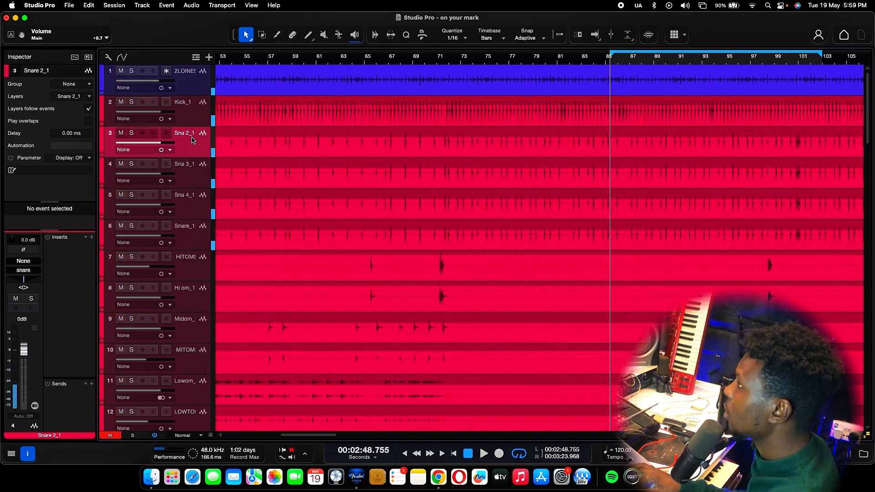
# Step: Examine the Kick_1 and snare waveforms closely around bar 85, and select the Kick_1 audio event
pyautogui.click(190, 118)
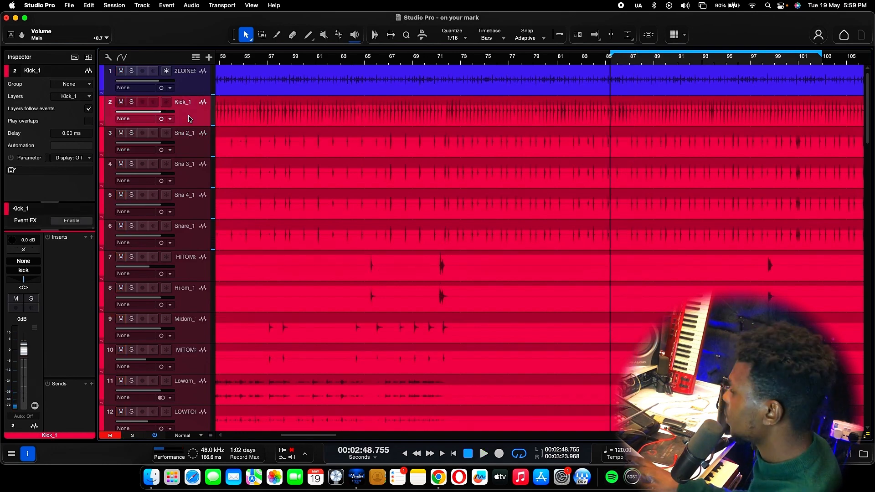
pyautogui.press('e')
pyautogui.hotkey('shift', 'e')
pyautogui.hotkey('shift', 'e')
pyautogui.press('e')
pyautogui.press('e')
pyautogui.press('e')
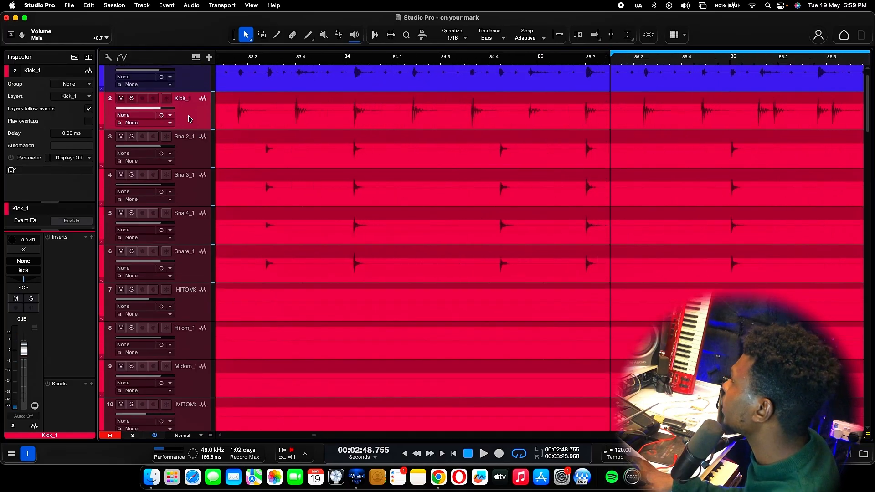
pyautogui.click(250, 139)
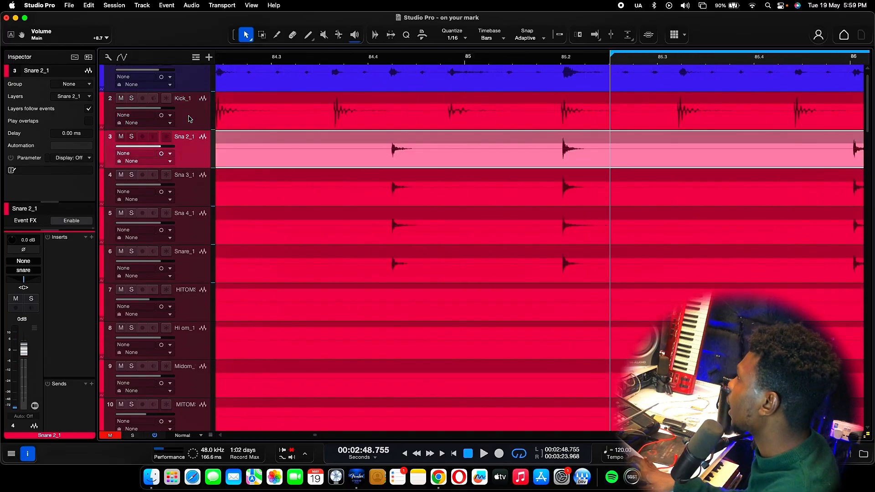
pyautogui.click(362, 114)
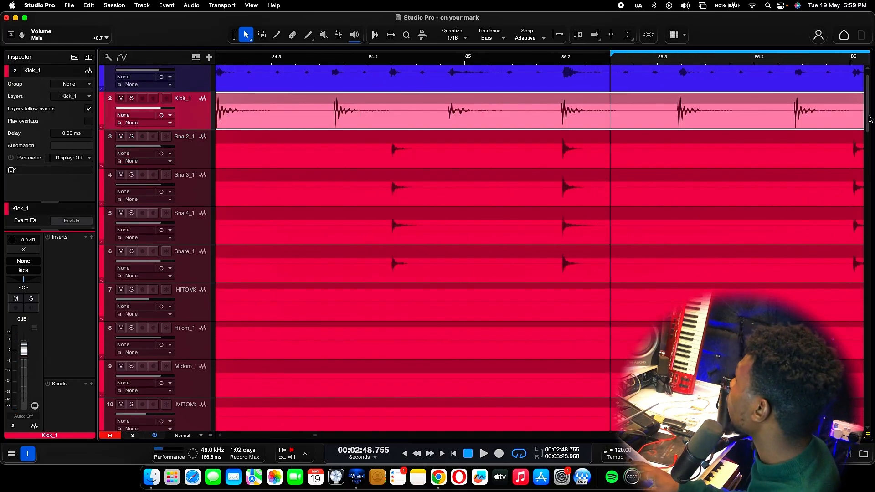
# Step: Review the song's audio files in the browser's Pool, including the DRK PRODUCTION - KICK entries
pyautogui.click(863, 453)
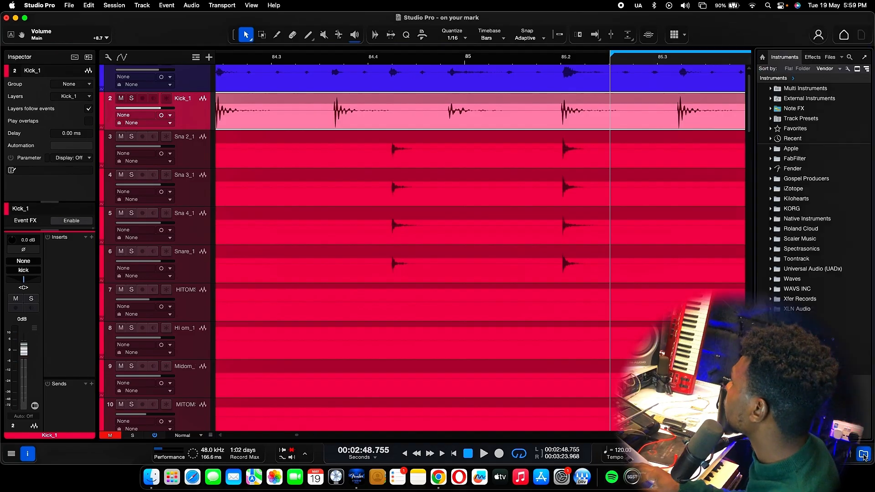
pyautogui.click(843, 57)
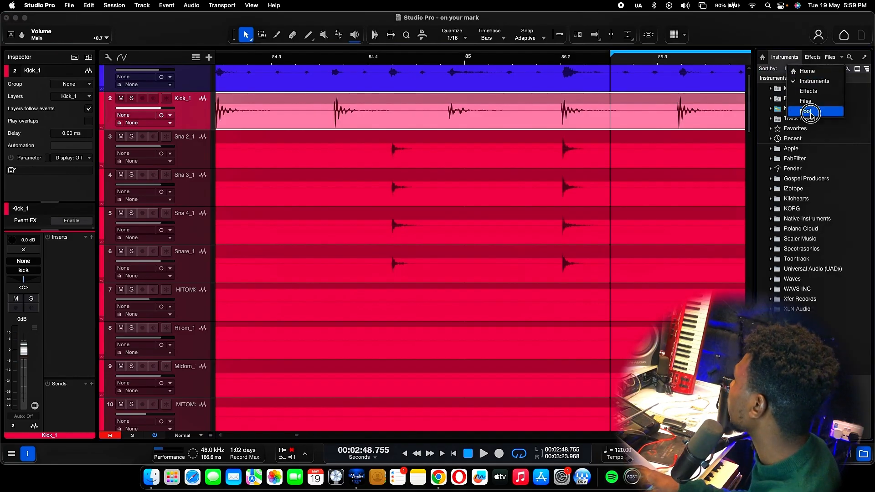
pyautogui.click(811, 114)
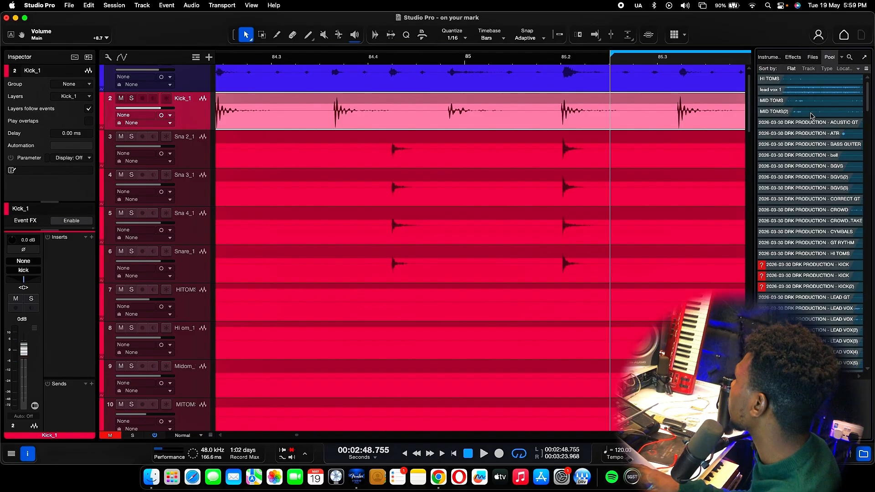
pyautogui.click(808, 276)
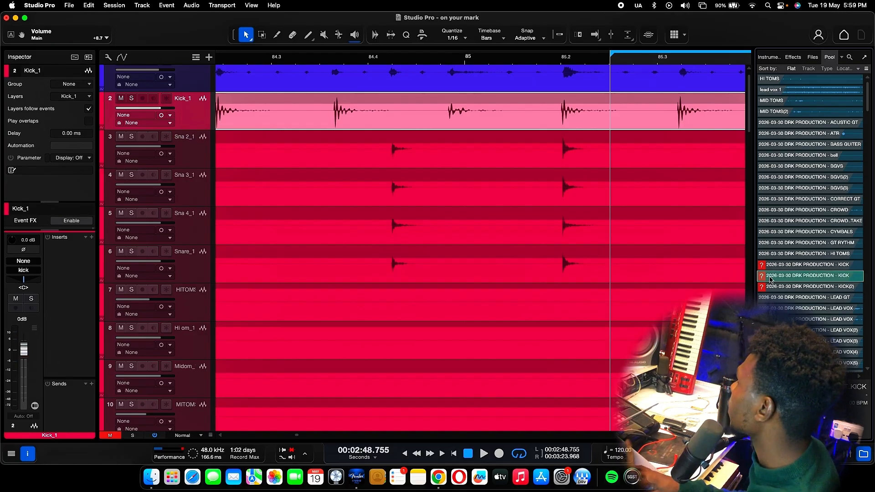
pyautogui.scroll(-3, 778, 275)
pyautogui.scroll(-15, 779, 274)
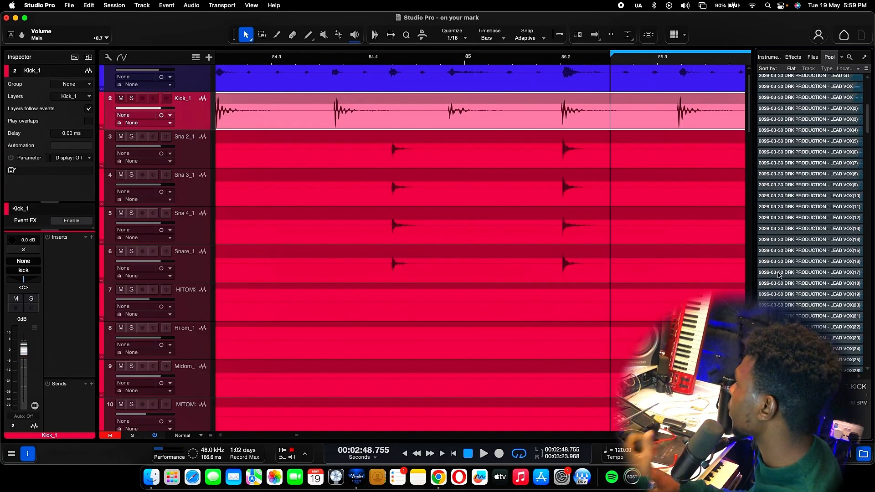
pyautogui.scroll(-4, 778, 275)
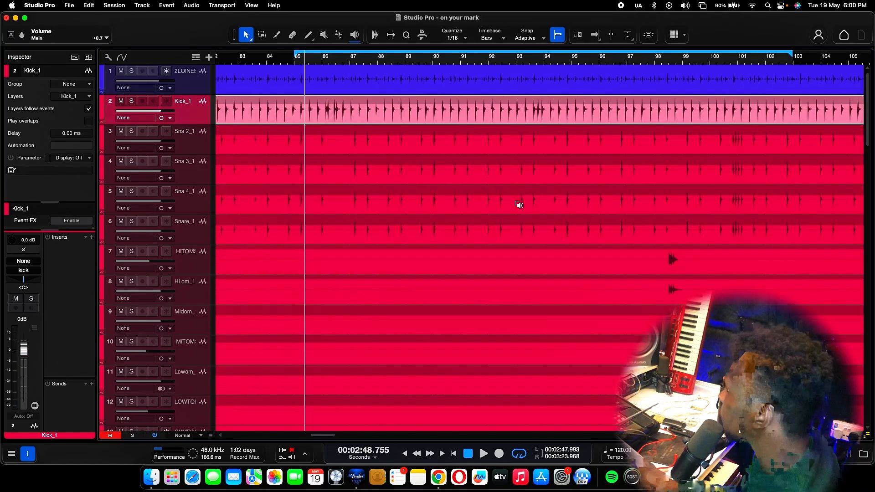
# Step: Play the loop from about bar 85 with the kick hits enlarged, and solo the Kick_1 track
pyautogui.hotkey('shift', 'e')
pyautogui.press('e')
pyautogui.press('e')
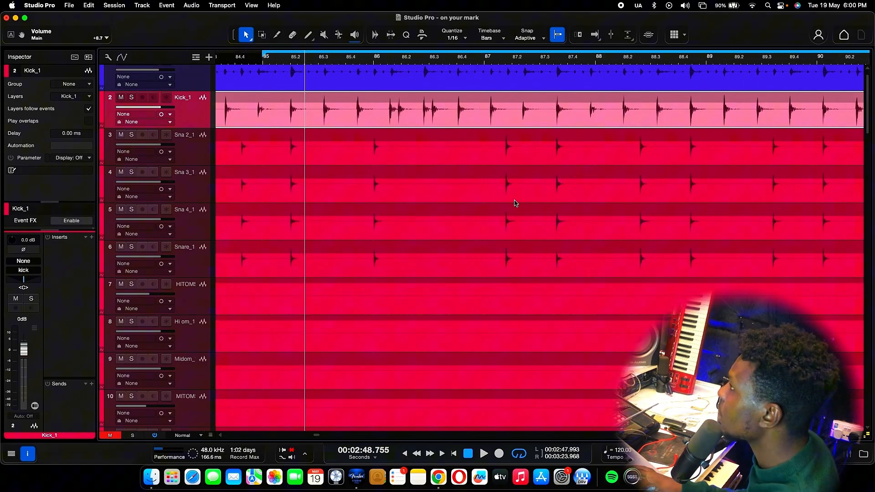
pyautogui.press('space')
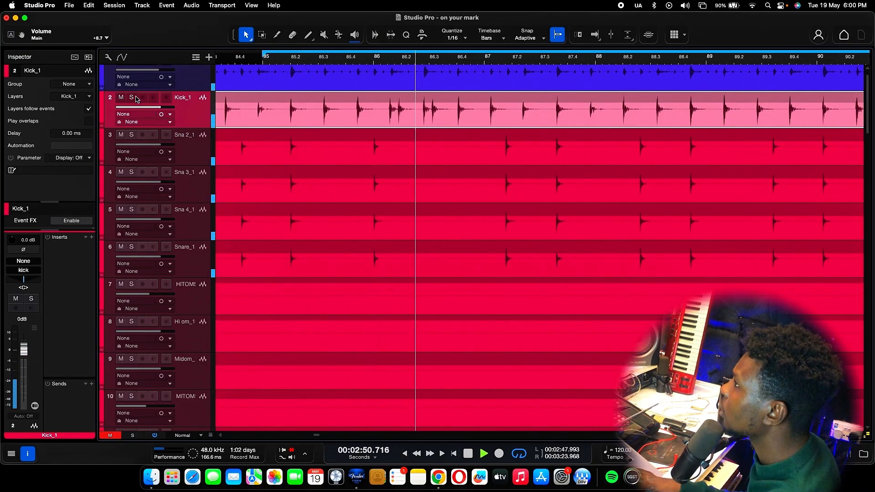
pyautogui.press('s')
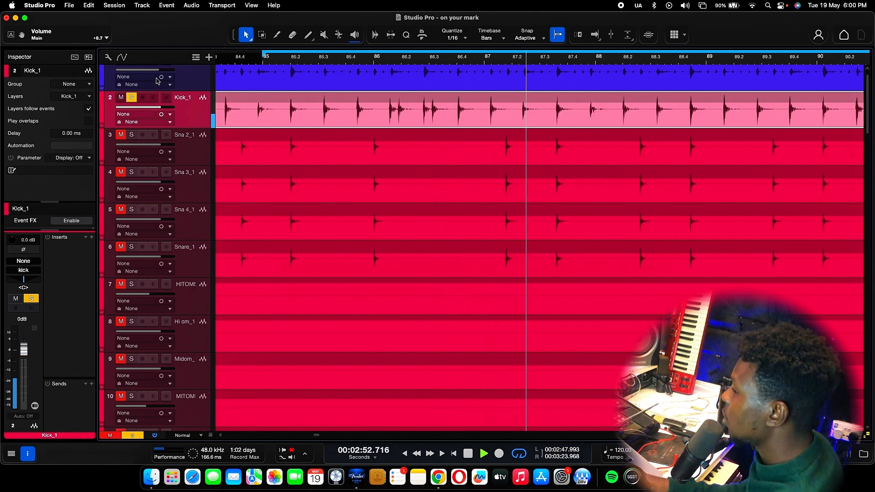
# Step: Stop playback and inspect the dbx-160 compressor and Pro EQ inserts on the kick bus in the mixer
pyautogui.press('space')
pyautogui.press('F3')
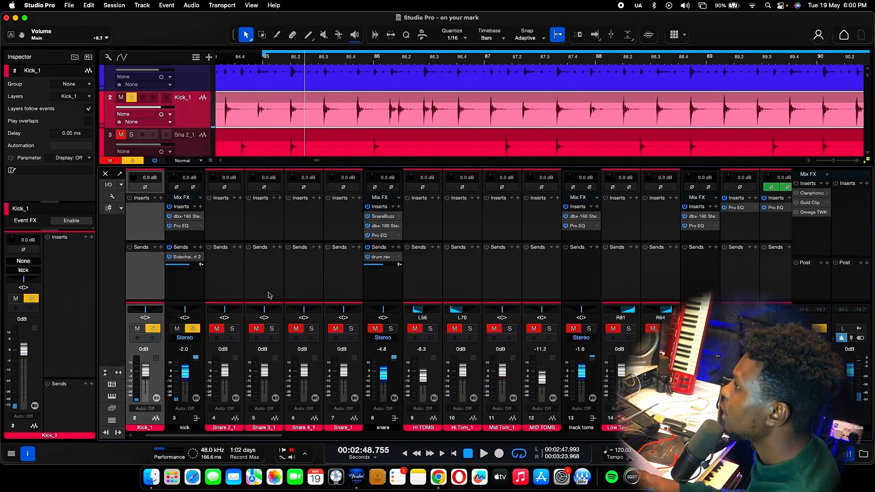
pyautogui.hscroll(-1, 268, 295)
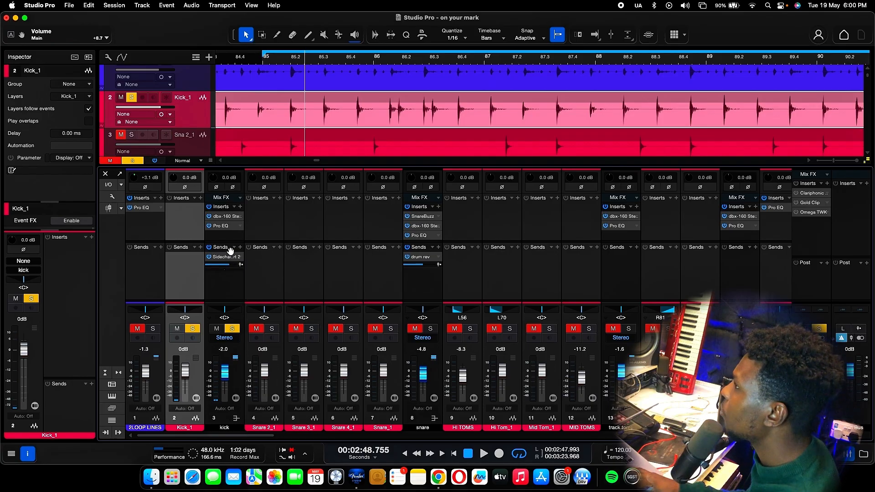
pyautogui.moveTo(224, 243); pyautogui.dragTo(225, 252)
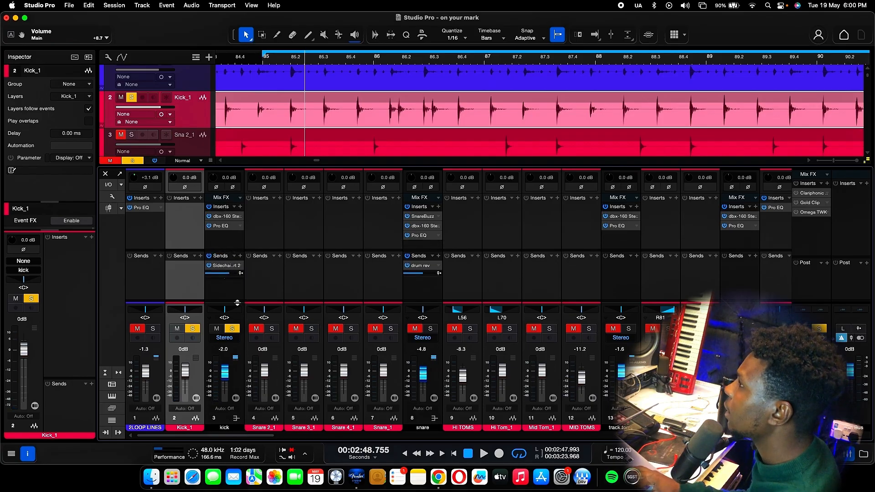
pyautogui.click(224, 219)
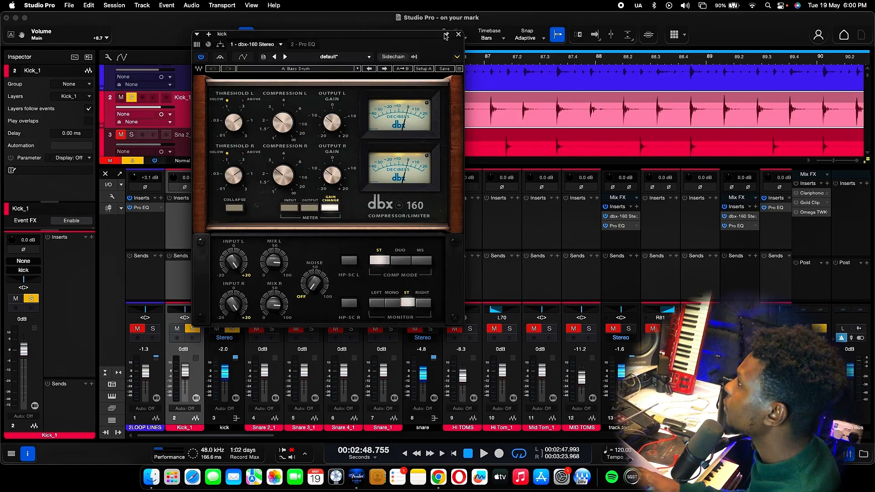
pyautogui.click(459, 34)
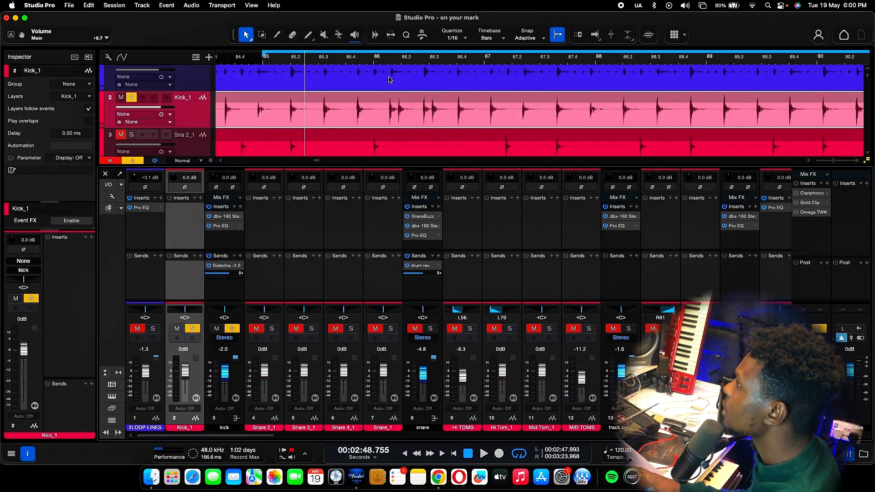
pyautogui.click(224, 226)
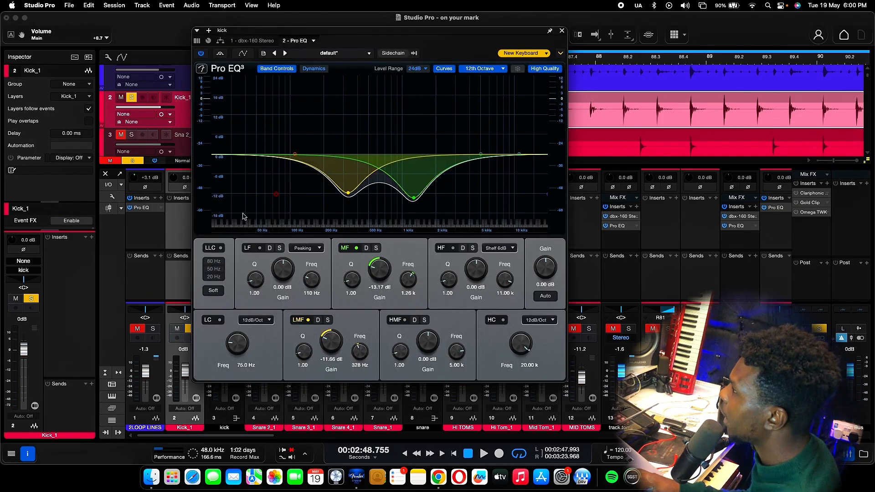
pyautogui.click(562, 31)
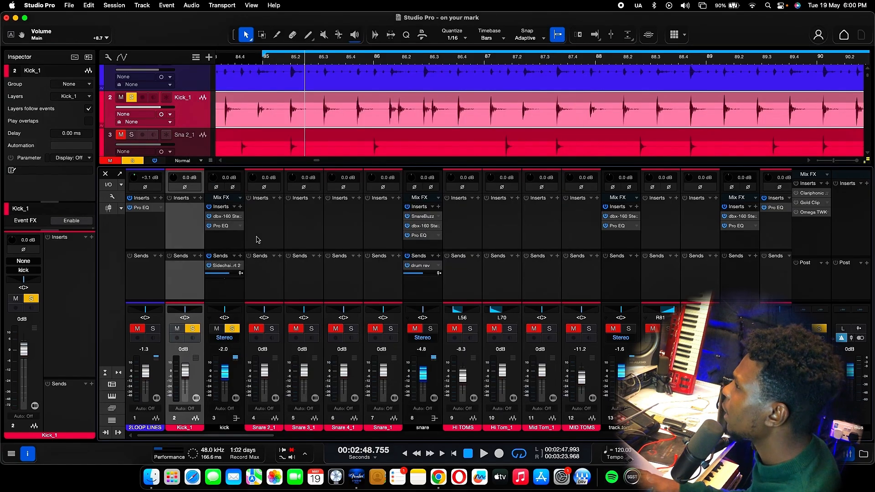
# Step: Open the Kickstart 2 sidechain target from the kick bus send, dismiss the update notice, and reposition its window
pyautogui.doubleClick(227, 268)
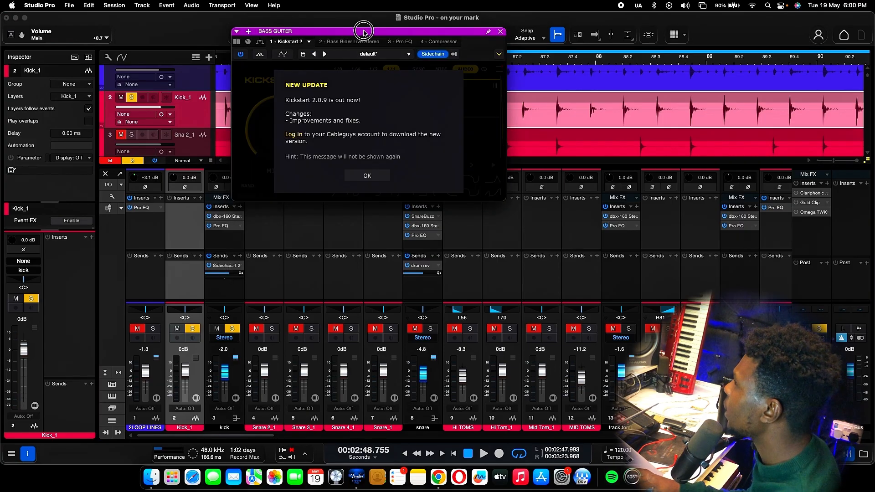
pyautogui.moveTo(364, 31); pyautogui.dragTo(379, 32)
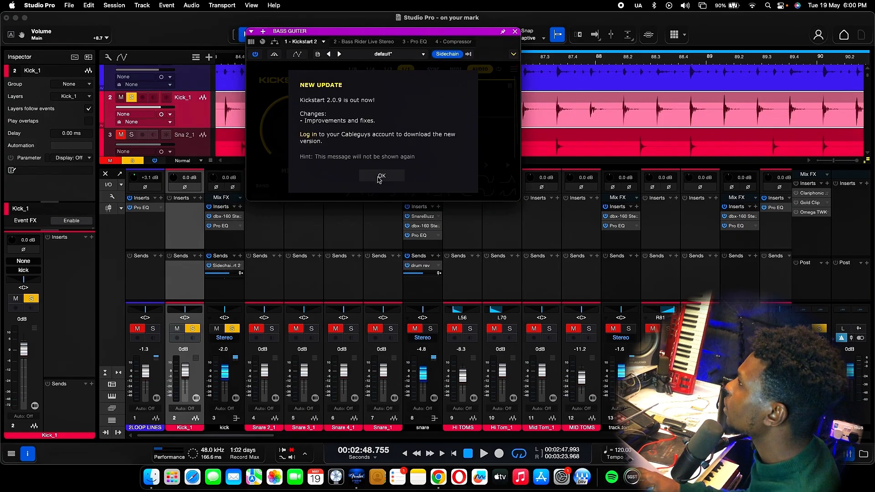
pyautogui.click(381, 176)
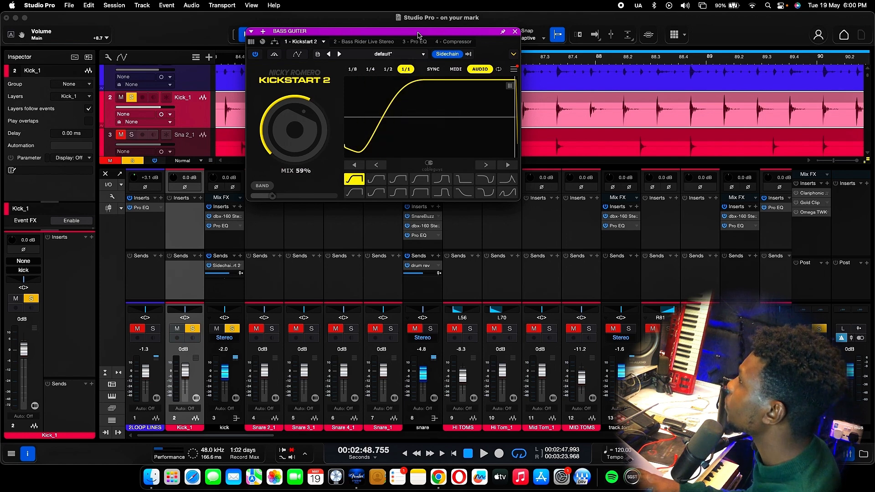
pyautogui.moveTo(418, 35); pyautogui.dragTo(547, 144)
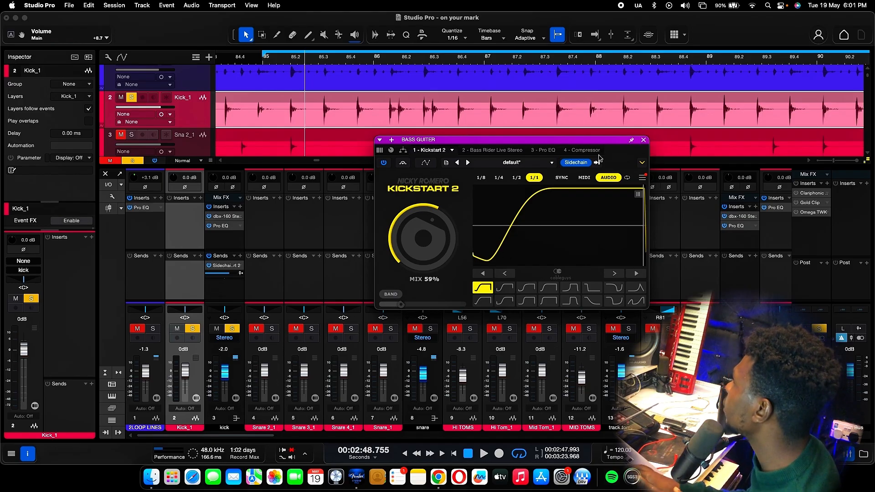
pyautogui.moveTo(595, 142); pyautogui.dragTo(494, 87)
# Step: Solo the BASS GUITER channel and play it with the kick to check Kickstart 2's ducking, then stop playback
pyautogui.hscroll(10, 642, 250)
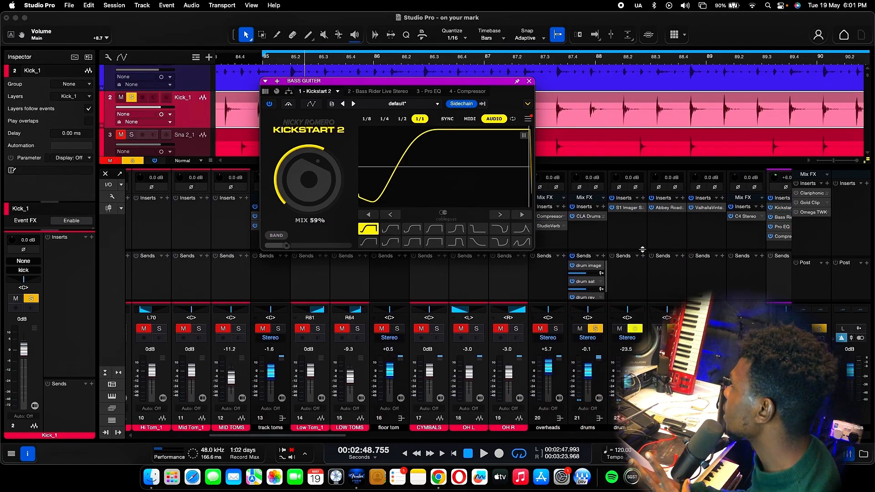
pyautogui.hscroll(2, 630, 314)
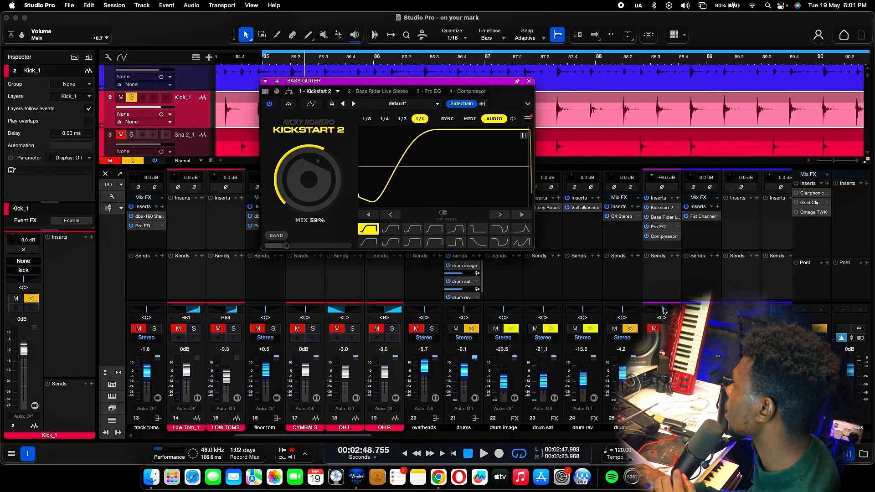
pyautogui.click(669, 329)
pyautogui.press('space')
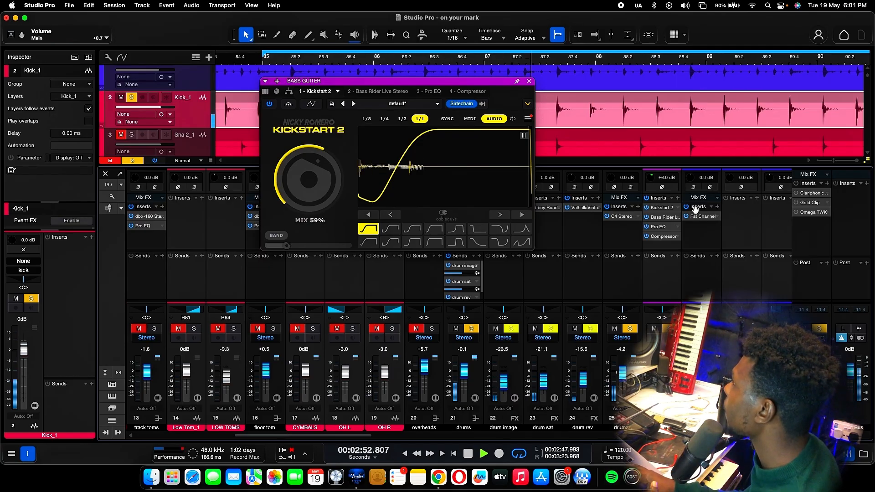
pyautogui.click(657, 208)
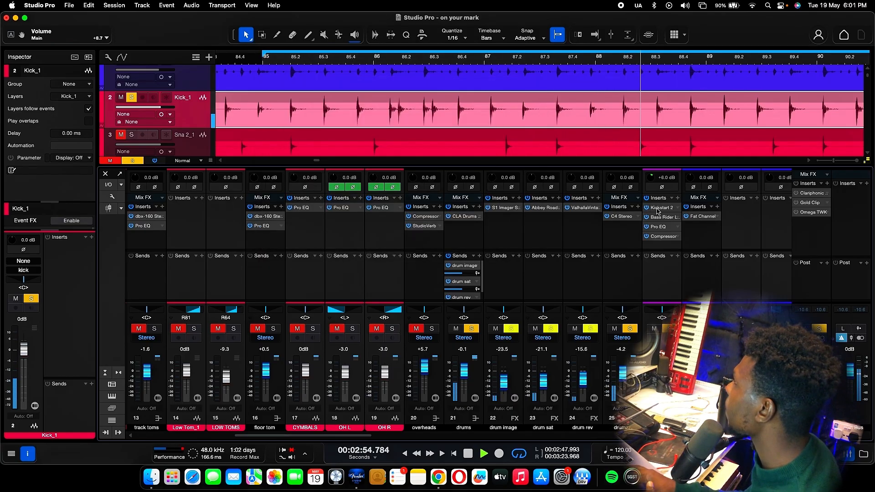
pyautogui.click(660, 208)
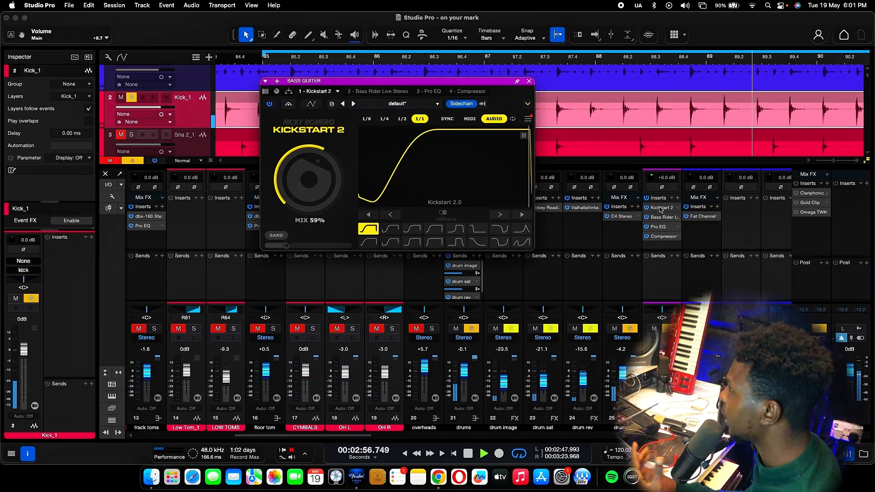
pyautogui.press('space')
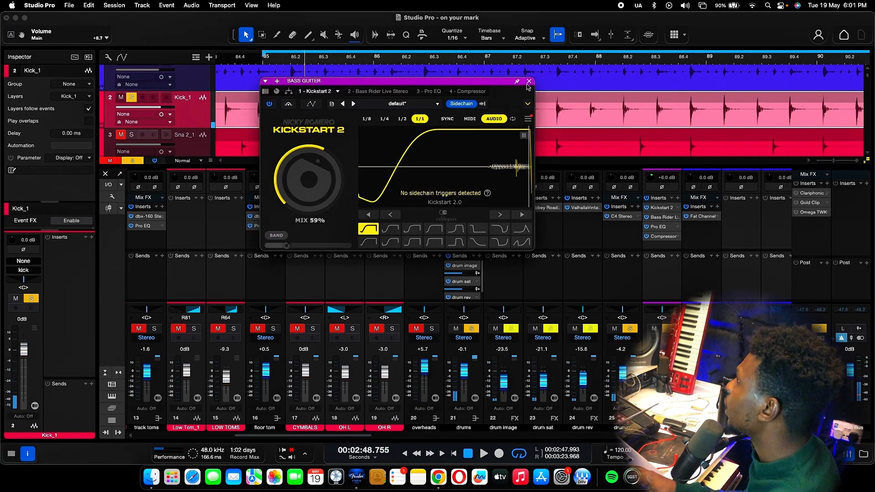
# Step: Close Kickstart 2 and inspect the Pro EQ curve on the BASS GUITER channel
pyautogui.click(529, 83)
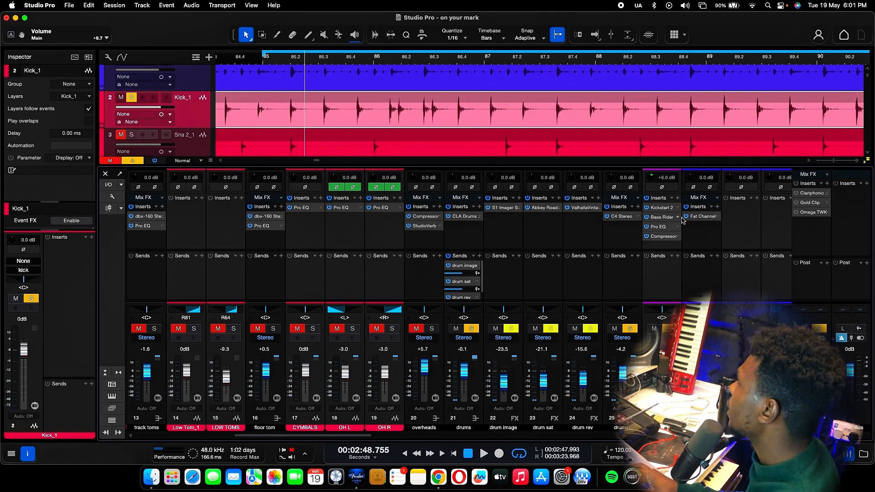
pyautogui.click(659, 231)
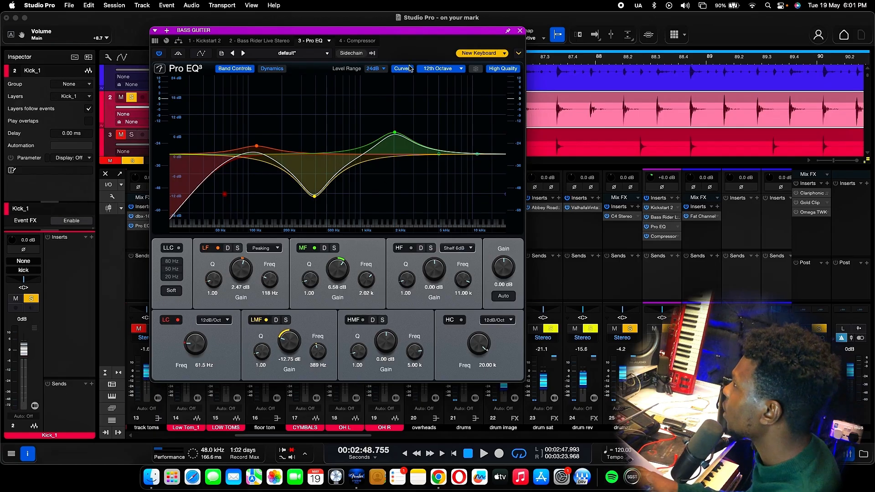
pyautogui.click(521, 31)
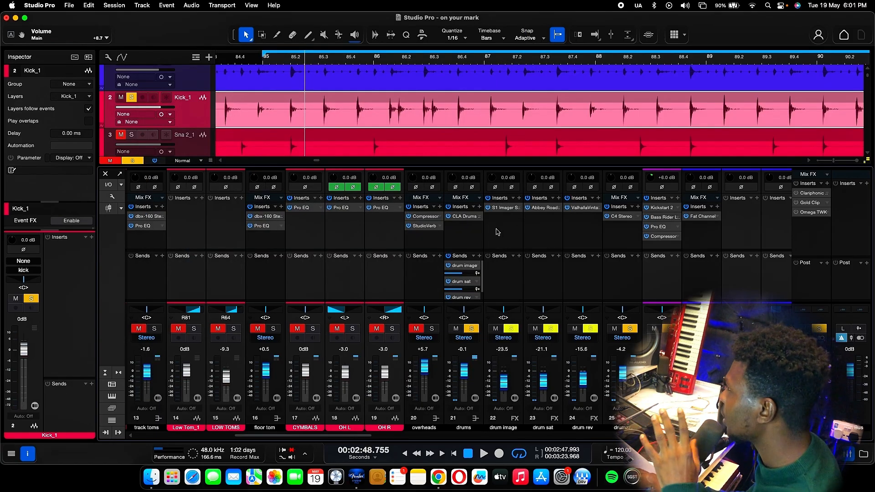
# Step: Solo the snare bus and the four snare tracks in place of the kick, and audition them briefly
pyautogui.hscroll(-12, 458, 242)
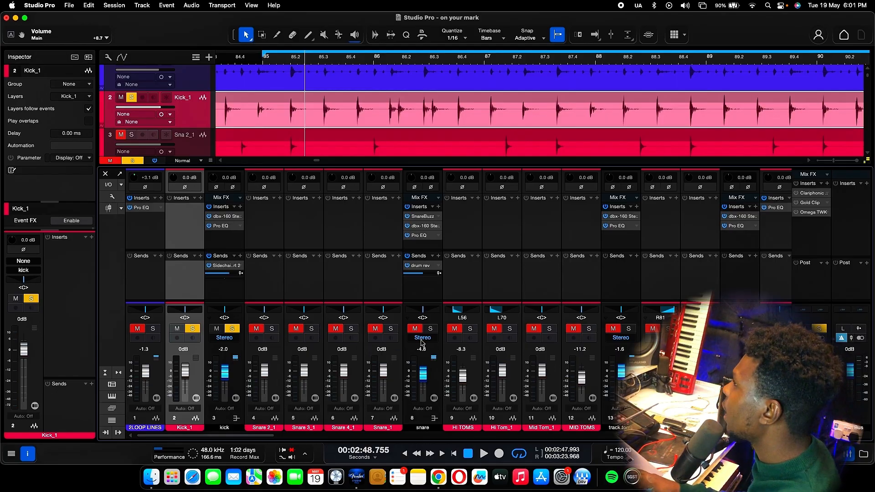
pyautogui.moveTo(430, 332); pyautogui.dragTo(257, 338)
pyautogui.click(232, 329)
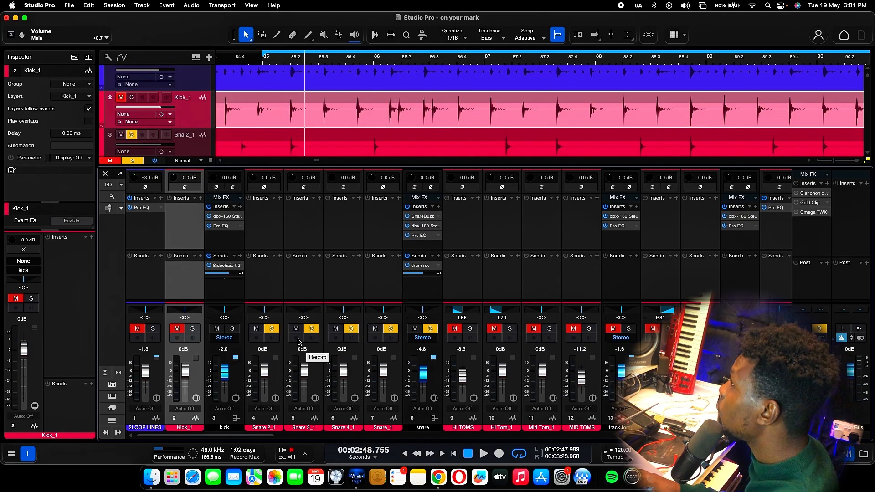
pyautogui.press('F3')
pyautogui.press('space')
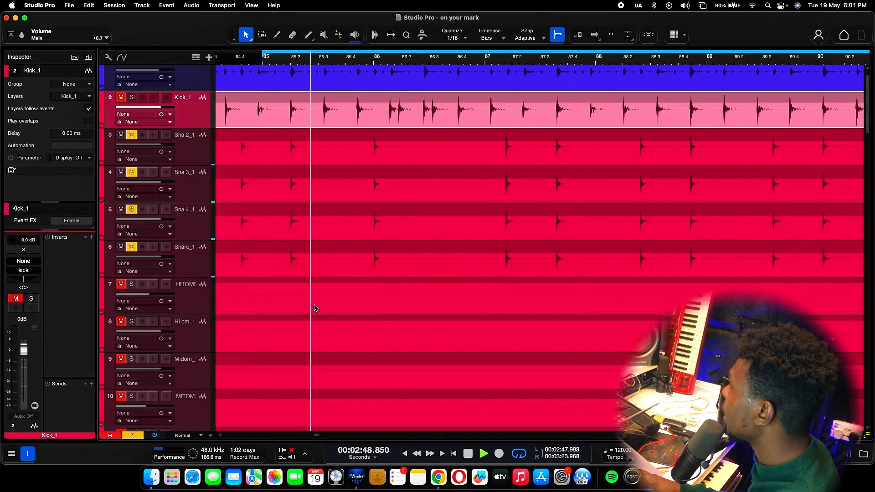
pyautogui.press('space')
# Step: Remove the solo from the BASS GUITER channel in the mixer, and select the snare bus
pyautogui.press('F3')
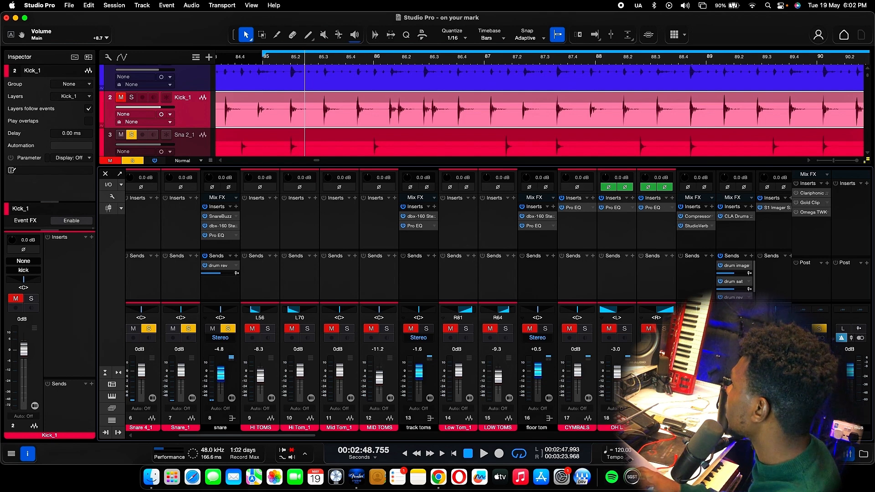
pyautogui.hscroll(5, 733, 364)
pyautogui.click(733, 364)
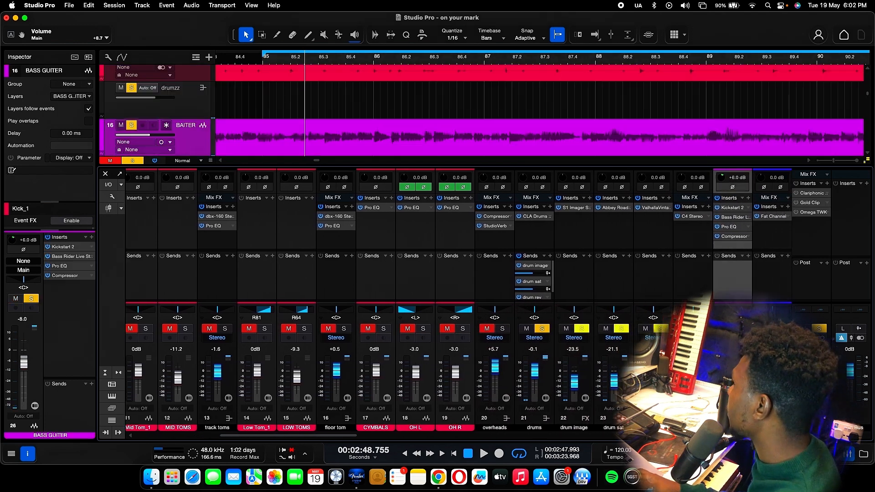
pyautogui.press('s')
pyautogui.hscroll(-8, 562, 364)
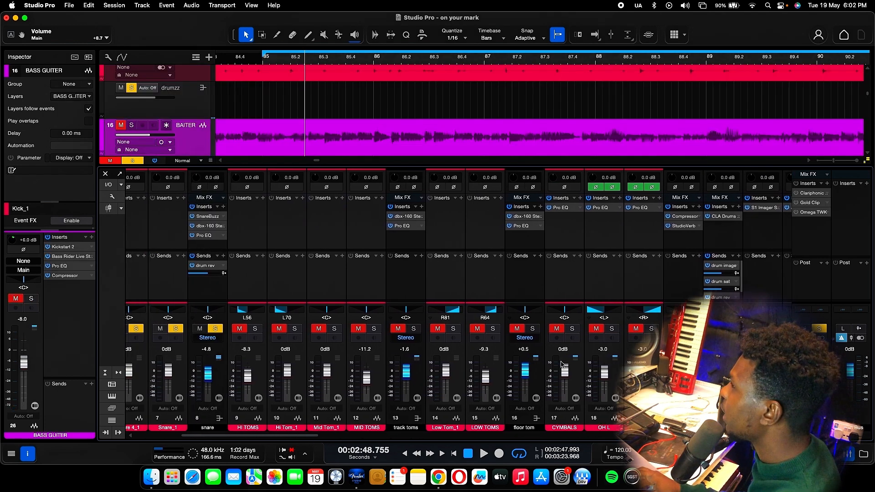
pyautogui.click(433, 377)
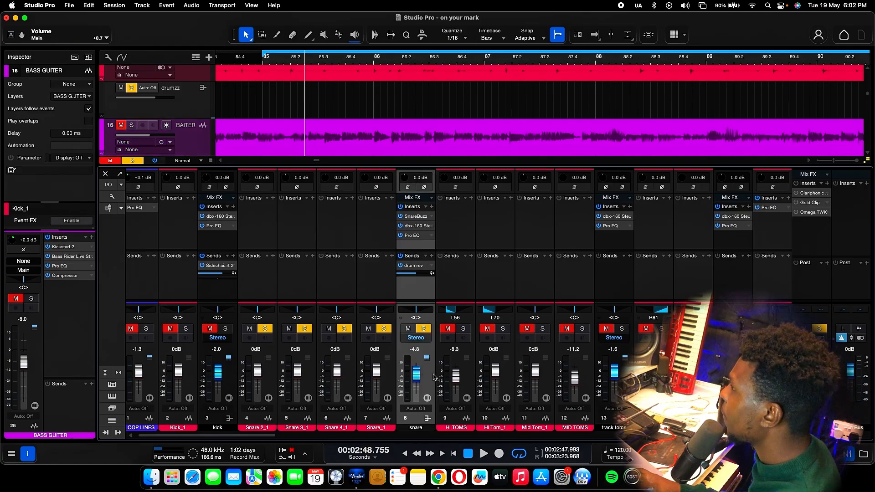
# Step: Unsolo Sna 3_1, Sna 4_1 and Snare_1 in the arrangement, and audition Sna 2_1 by itself
pyautogui.press('F3')
pyautogui.scroll(10, 396, 276)
pyautogui.scroll(4, 397, 276)
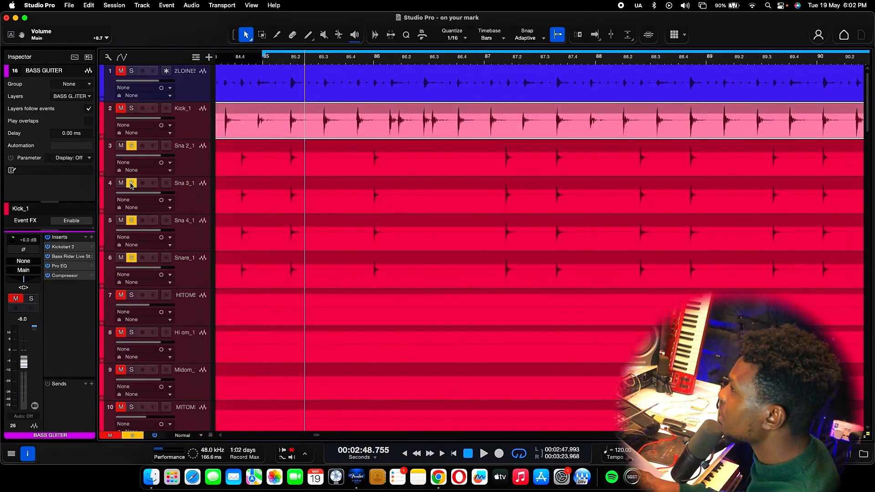
pyautogui.click(132, 221)
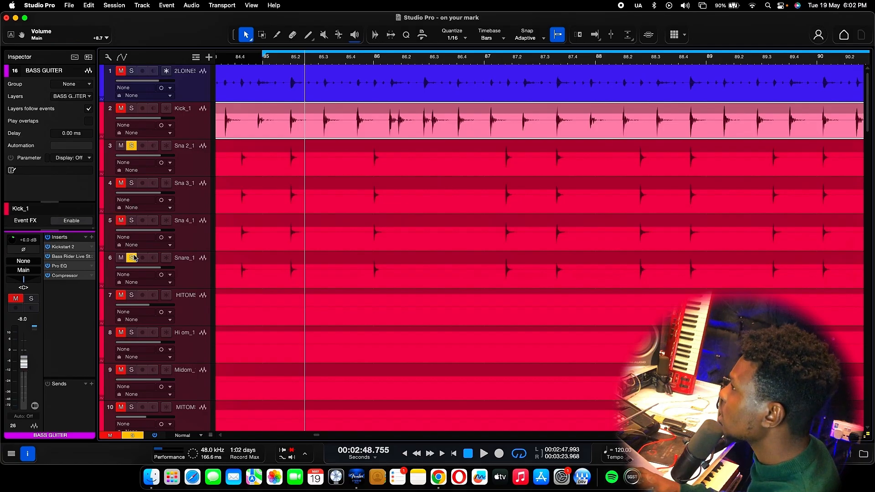
pyautogui.press('space')
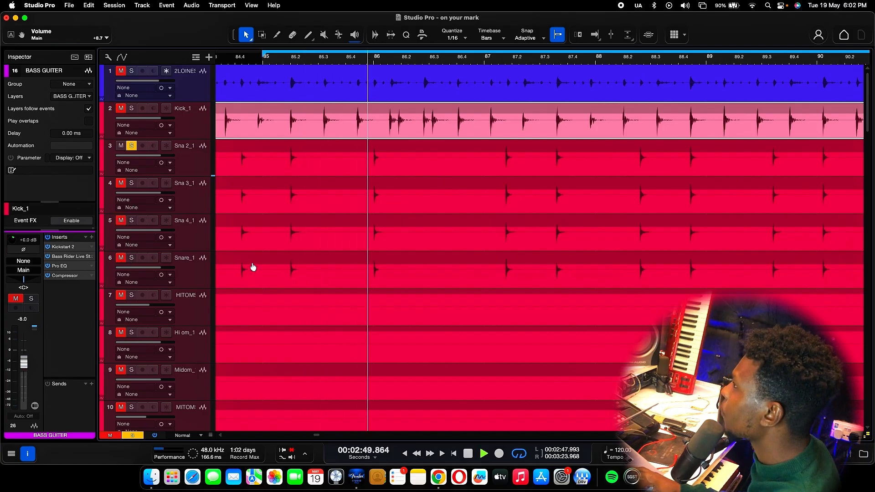
pyautogui.press('space')
pyautogui.press('space')
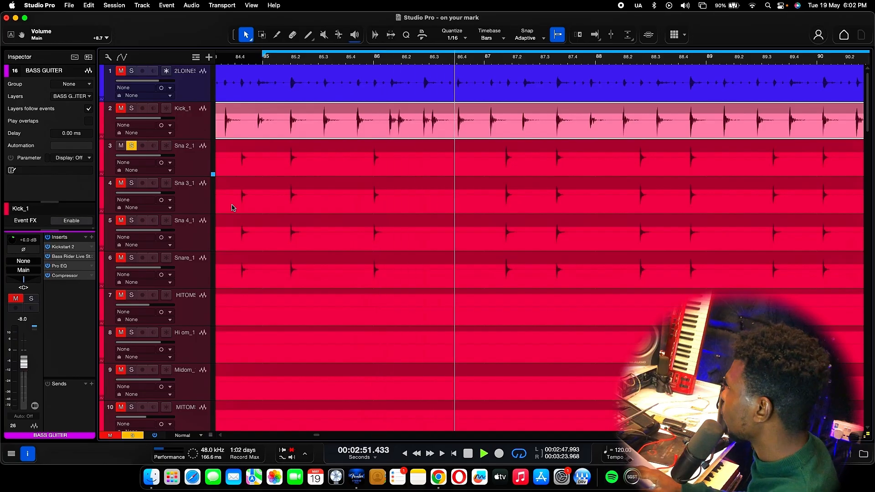
pyautogui.press('space')
# Step: Solo Sna 3_1 and play it with Sna 2_1, then unsolo Sna 2_1 to hear Sna 3_1 alone
pyautogui.click(131, 183)
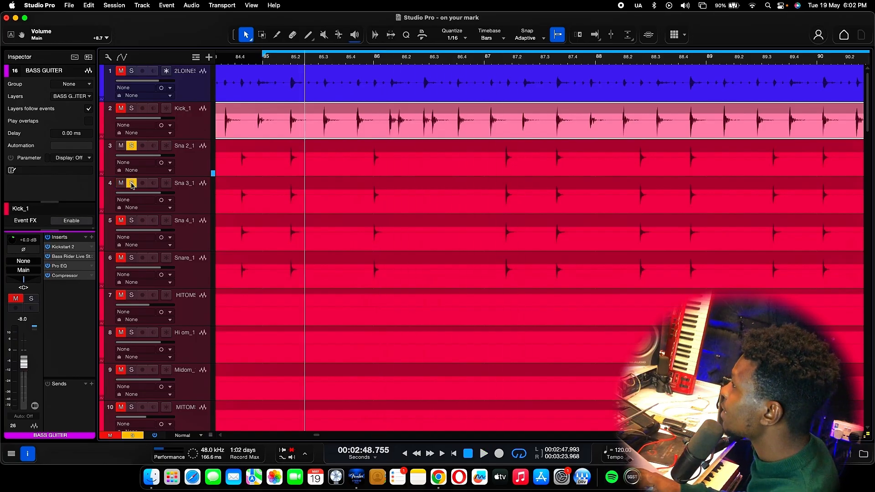
pyautogui.press('space')
pyautogui.click(131, 145)
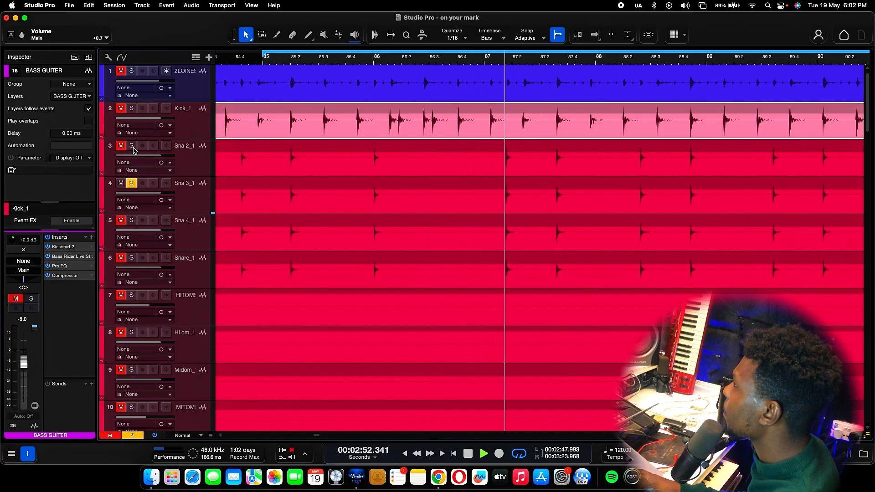
pyautogui.press('space')
# Step: Solo Sna 2_1 again, add Sna 4_1 to the soloed tracks, and play the three snare layers together
pyautogui.click(131, 146)
pyautogui.click(132, 220)
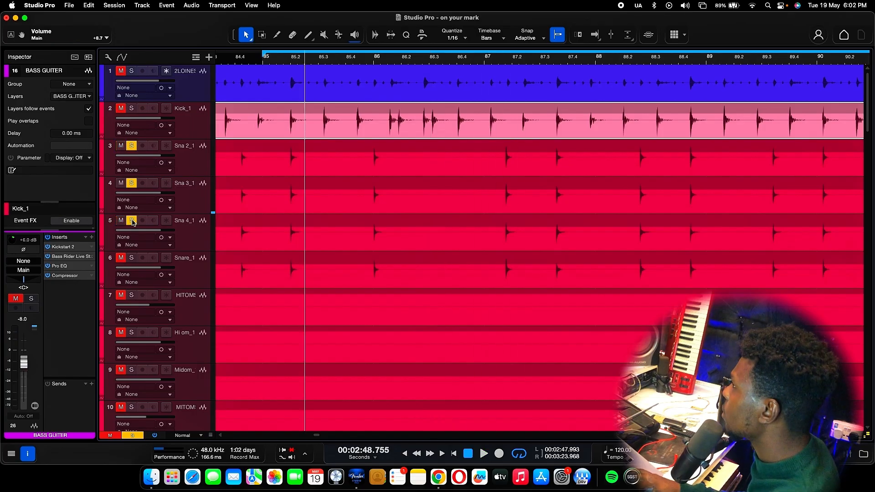
pyautogui.press('space')
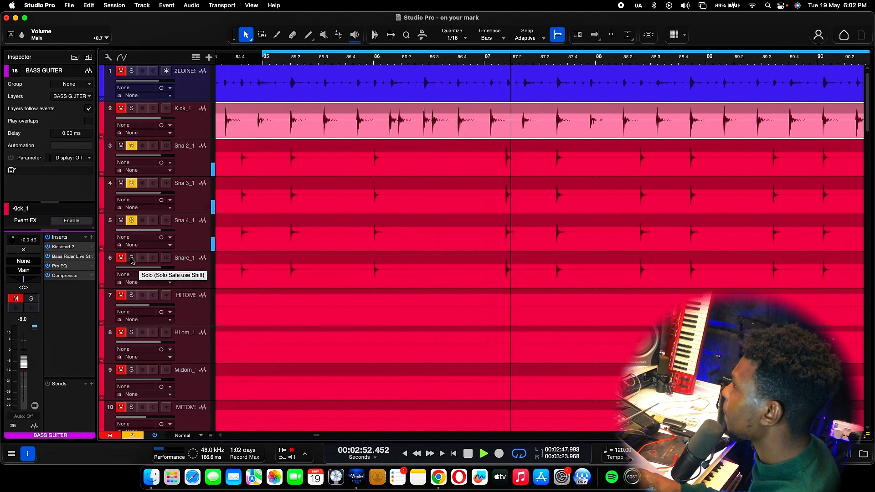
# Step: Add Snare_1 to the soloed snare tracks and play all four snare layers together
pyautogui.press('space')
pyautogui.click(132, 258)
pyautogui.press('space')
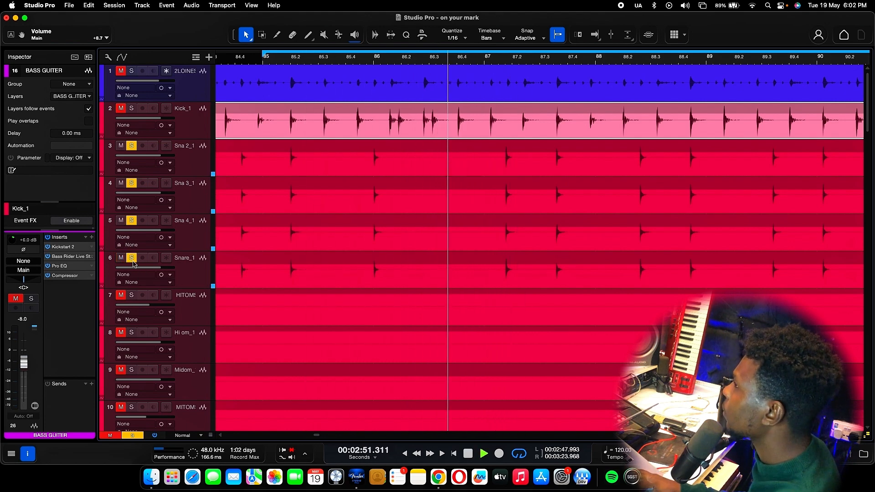
pyautogui.press('space')
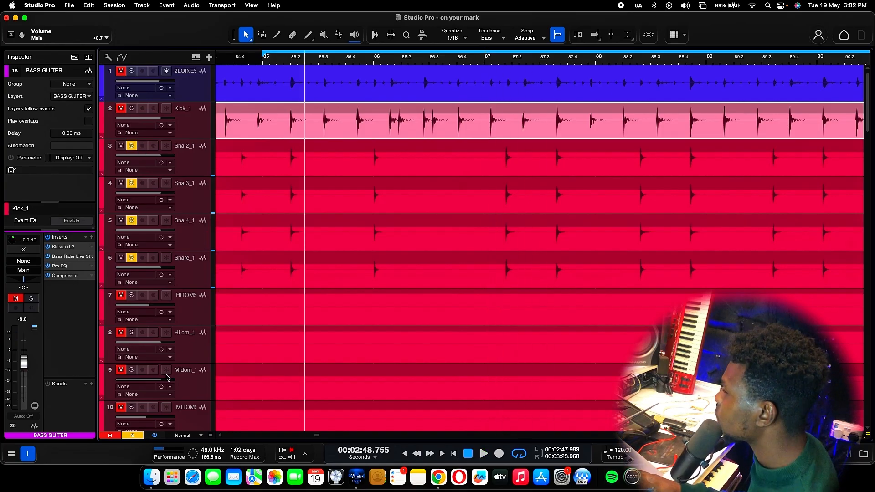
# Step: Unsolo Sna 4_1, Sna 3_1 and Sna 2_1, and play Snare_1 by itself
pyautogui.click(131, 220)
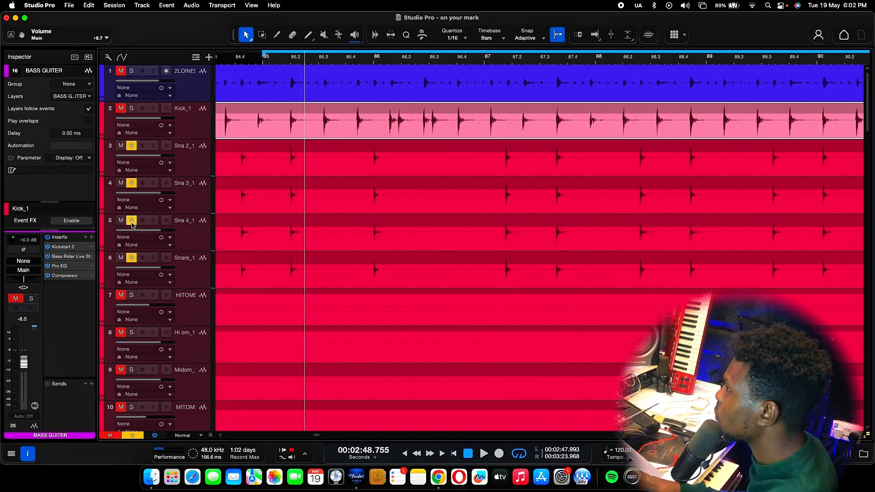
pyautogui.click(131, 183)
pyautogui.click(131, 146)
pyautogui.press('space')
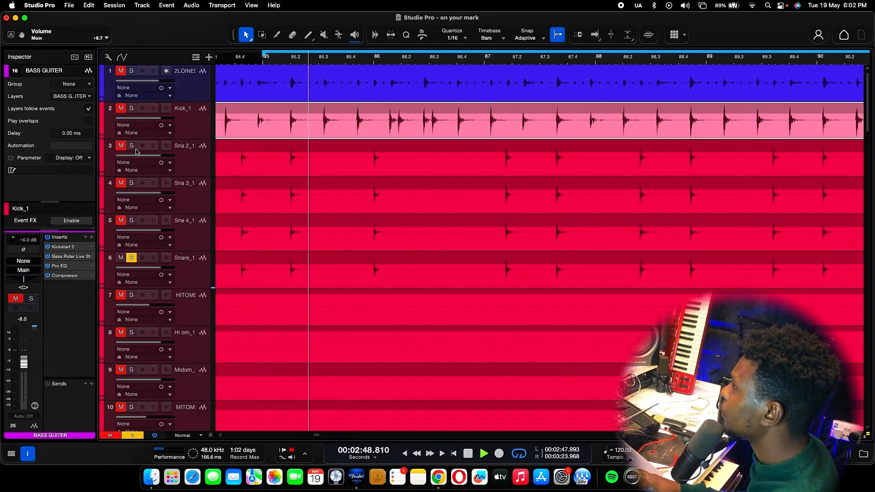
pyautogui.press('space')
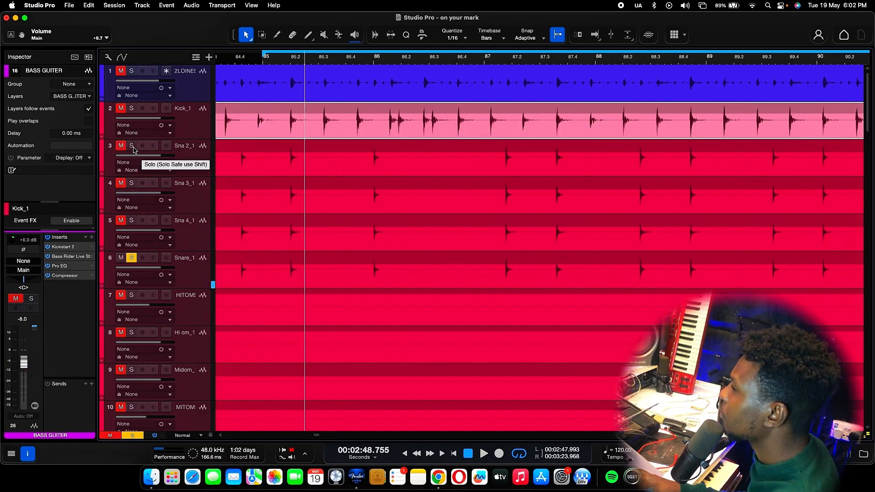
# Step: Solo Sna 2_1, Sna 3_1 and Sna 4_1 again and listen to them together with Snare_1
pyautogui.click(132, 146)
pyautogui.click(132, 183)
pyautogui.click(132, 221)
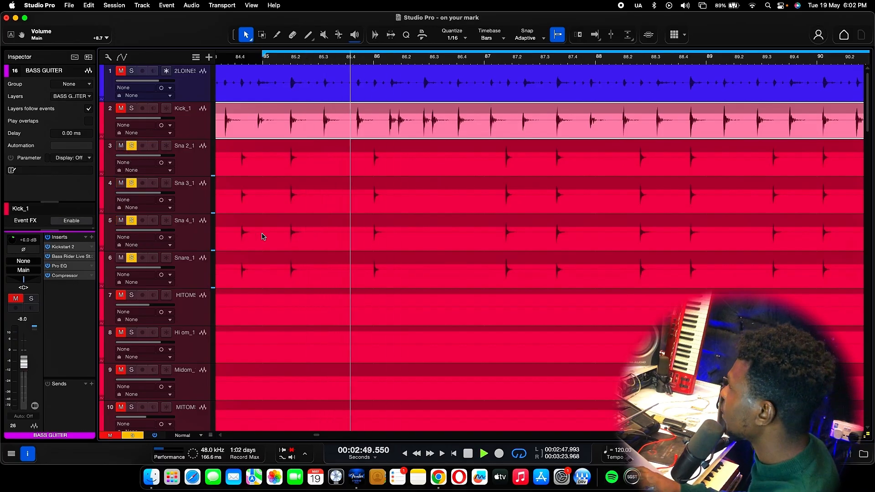
pyautogui.scroll(1, 263, 236)
pyautogui.scroll(1, 263, 236)
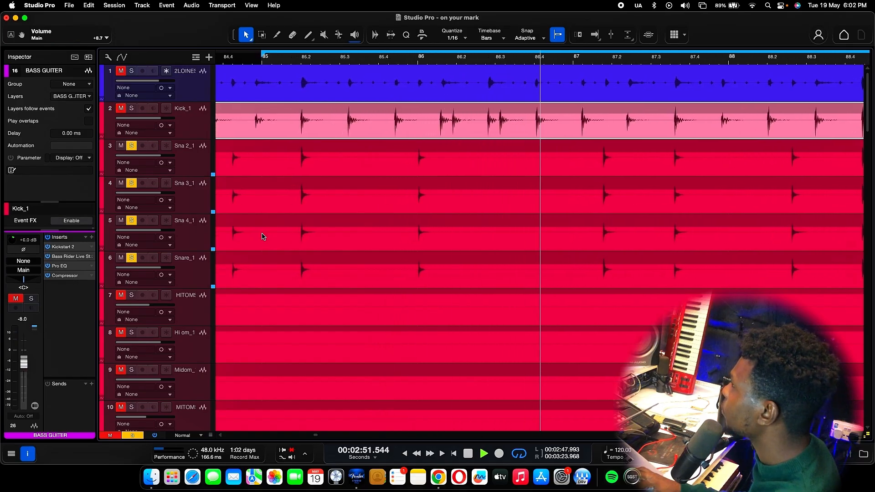
pyautogui.press('space')
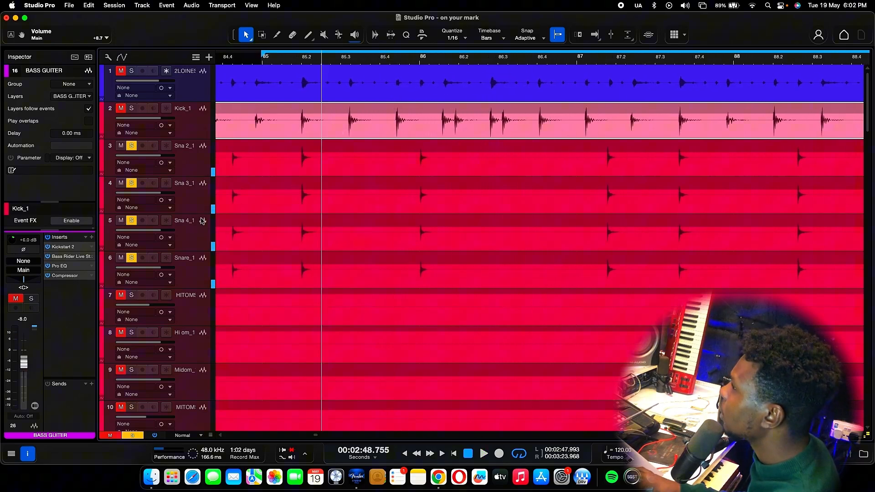
# Step: Remove the solos from Sna 4_1, Sna 3_1 and Sna 2_1 to compare against Snare_1 alone
pyautogui.click(131, 220)
pyautogui.click(131, 185)
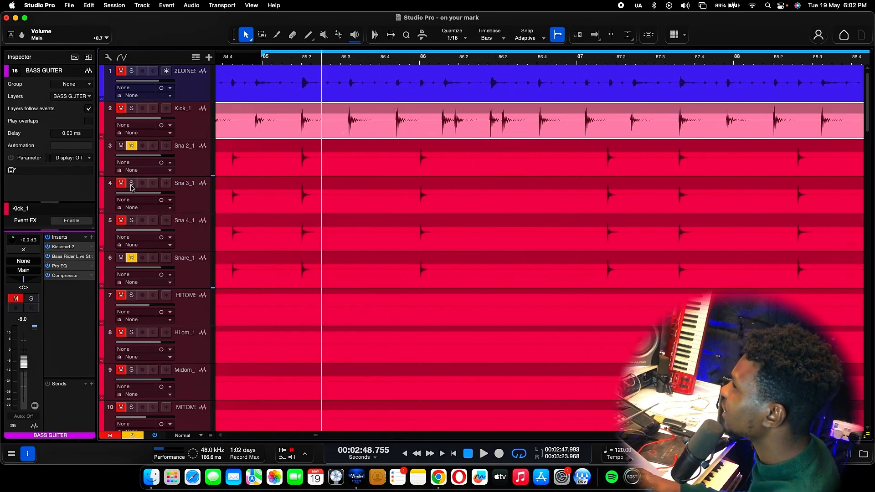
pyautogui.click(131, 147)
pyautogui.press('space')
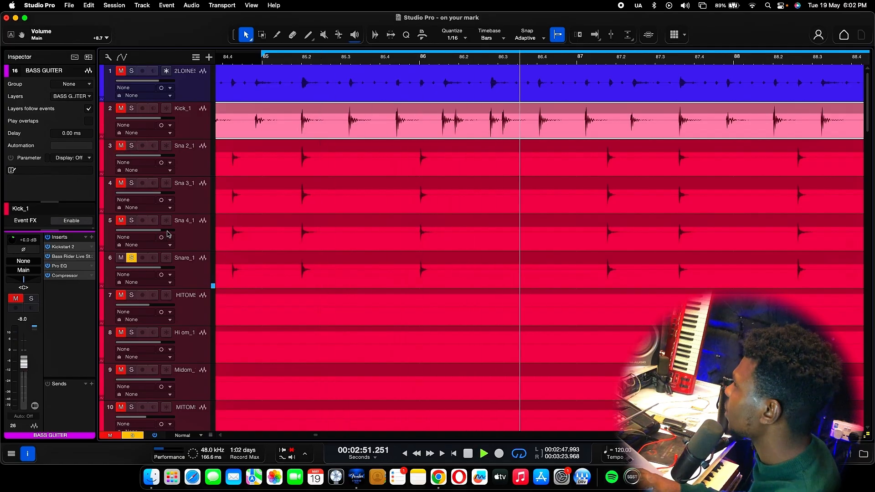
pyautogui.press('space')
# Step: Switch the solo from Snare_1 to Sna 4_1, play that layer alone, and select its track
pyautogui.click(131, 221)
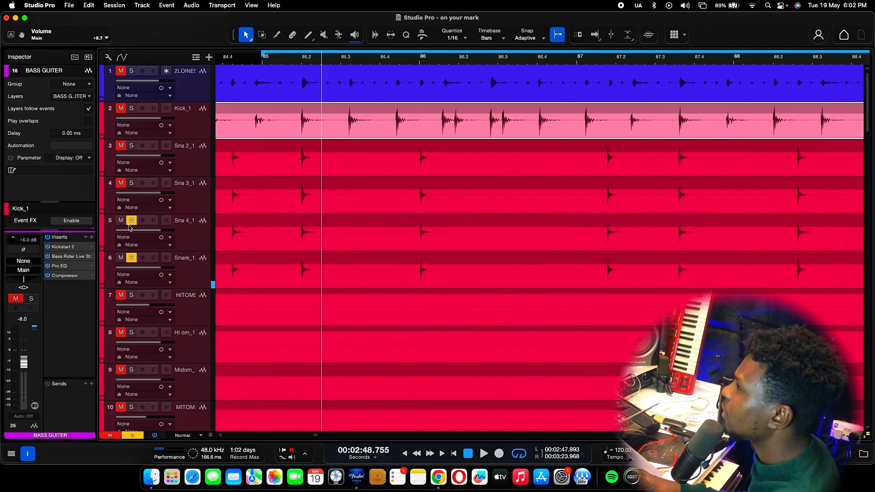
pyautogui.click(133, 258)
pyautogui.press('space')
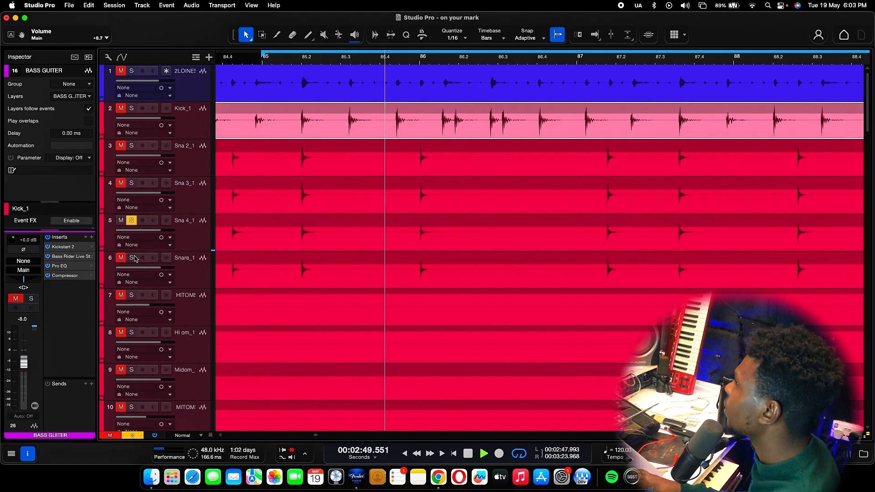
pyautogui.click(189, 228)
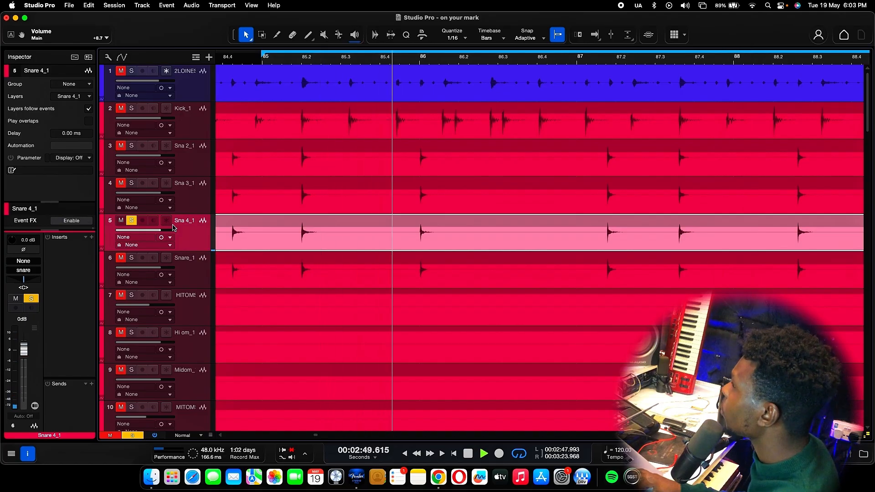
pyautogui.press('space')
# Step: Unsolo Sna 4_1 and briefly play the session with no track soloed
pyautogui.click(132, 221)
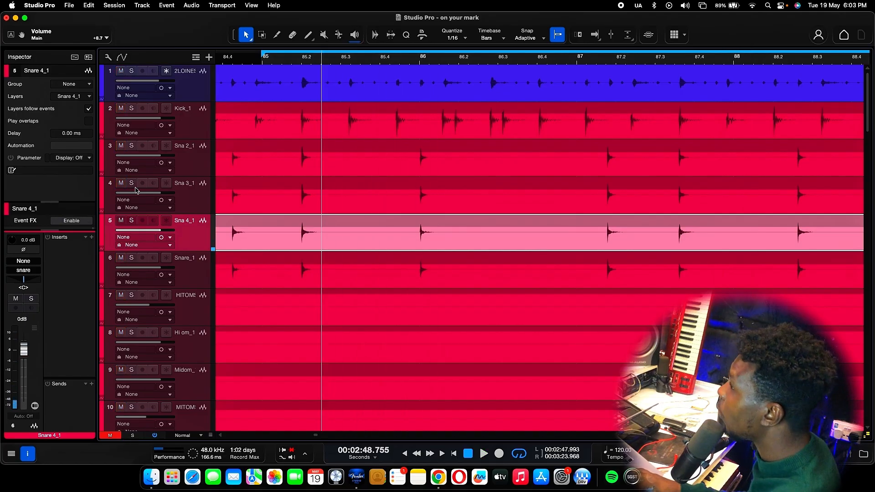
pyautogui.press('space')
pyautogui.press('space')
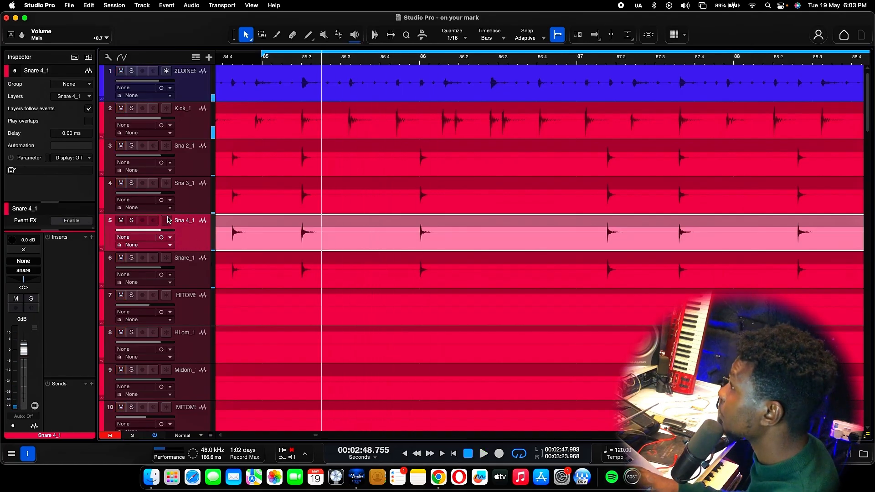
# Step: Show the mixer, solo the snare bus, and play the combined snare layers through it
pyautogui.press('F3')
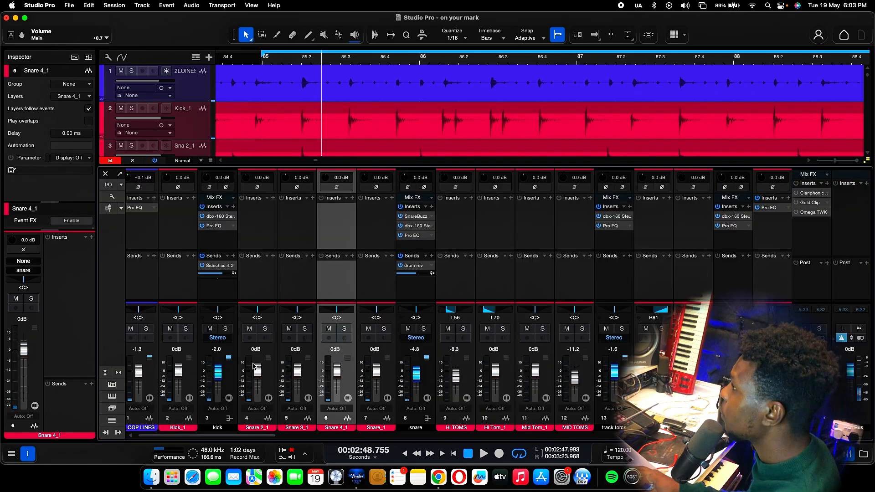
pyautogui.click(429, 329)
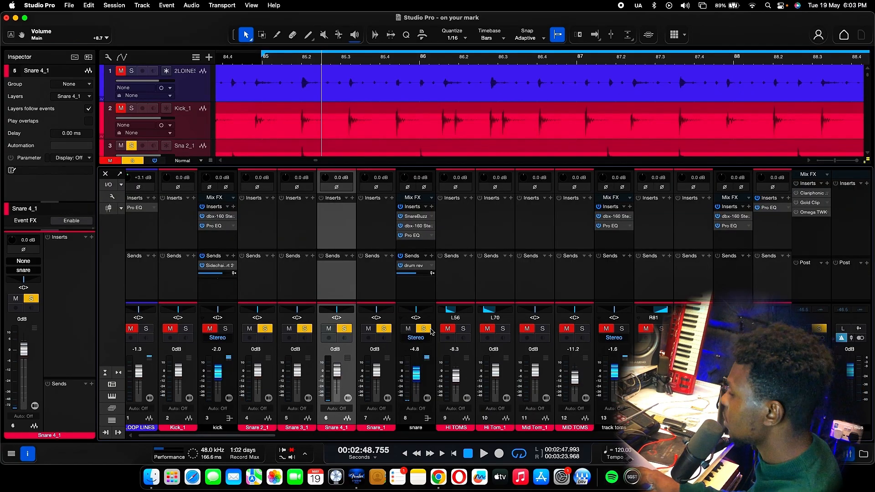
pyautogui.press('space')
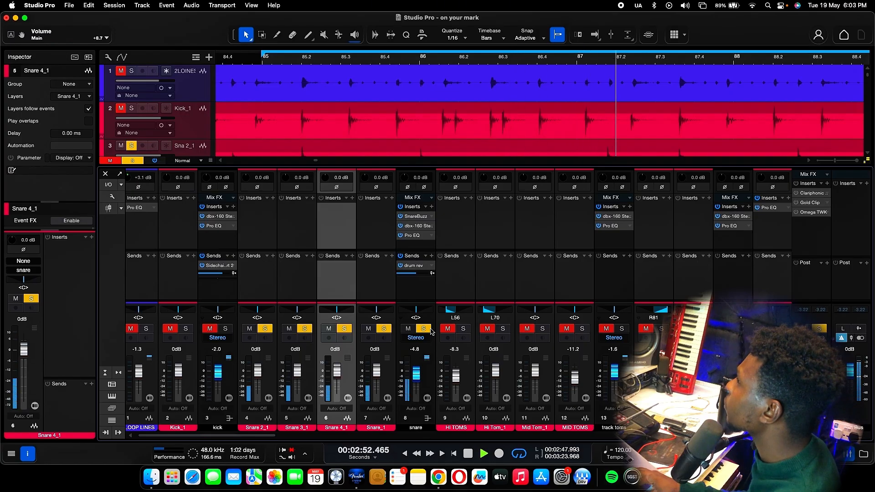
pyautogui.press('space')
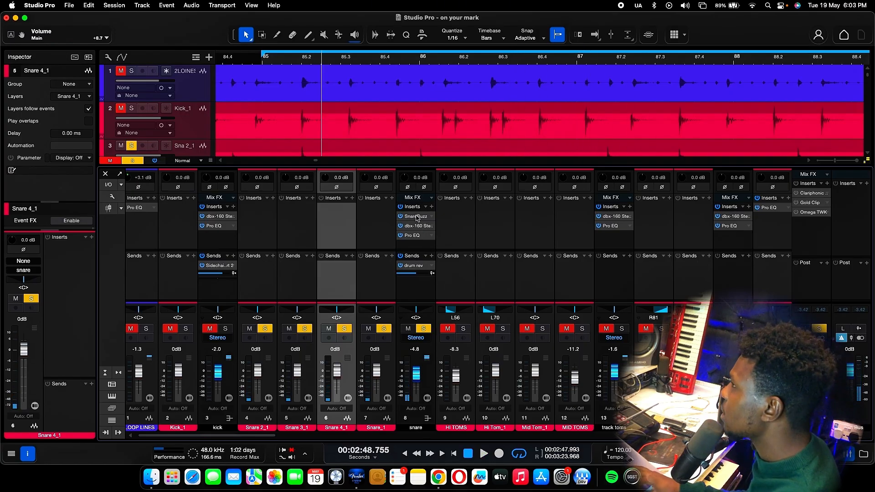
# Step: Open SnareBuzz on the snare bus and review its mic distance, tightness, mix and output settings, then close it
pyautogui.click(417, 217)
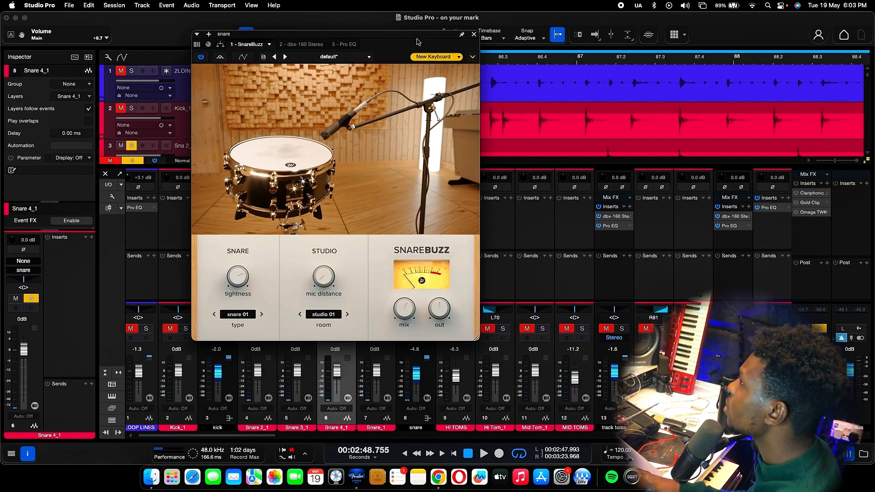
pyautogui.moveTo(408, 35); pyautogui.dragTo(424, 86)
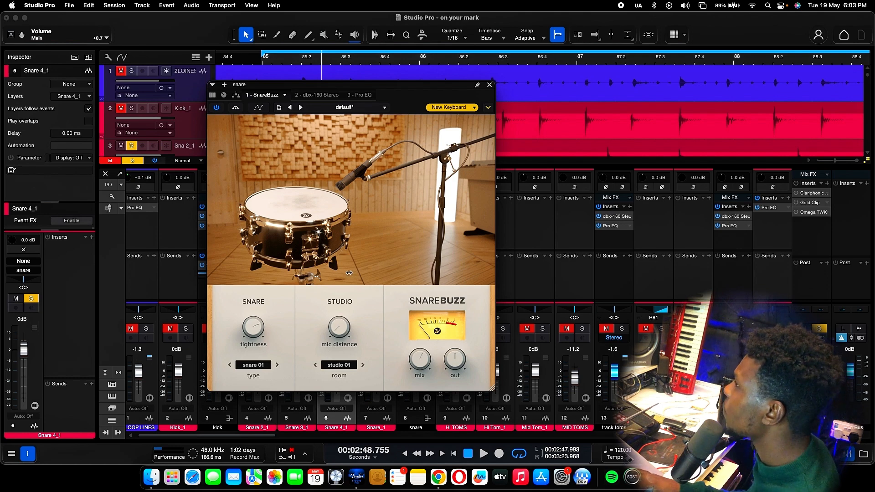
pyautogui.moveTo(345, 324)
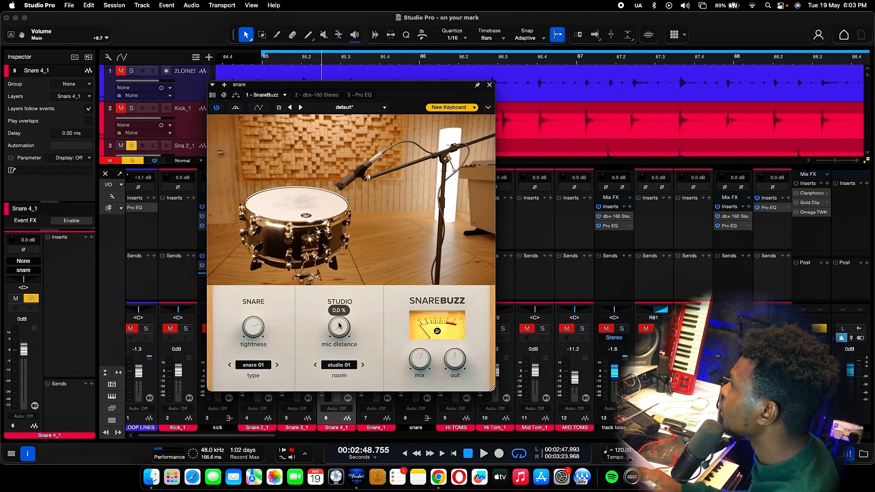
pyautogui.moveTo(258, 325)
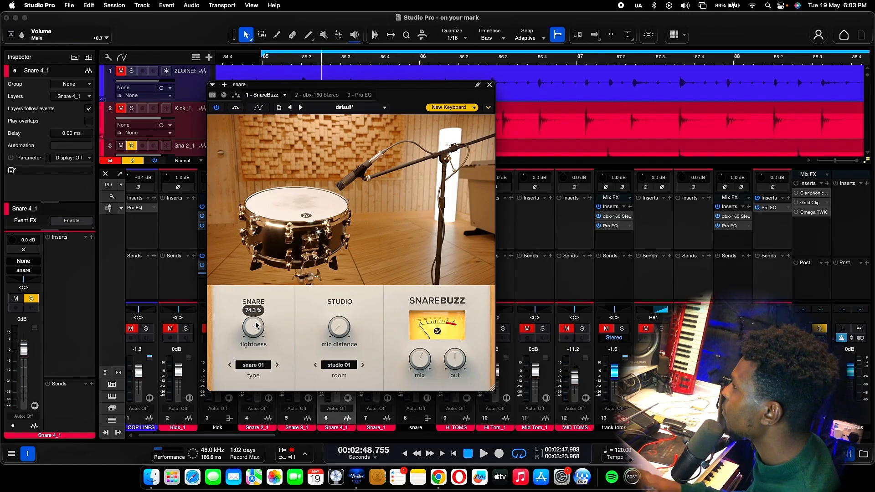
pyautogui.moveTo(419, 351)
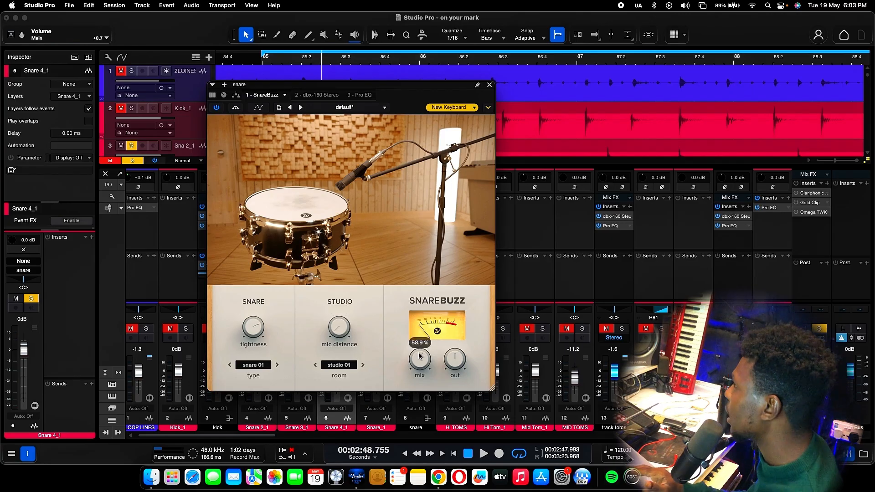
pyautogui.moveTo(451, 361)
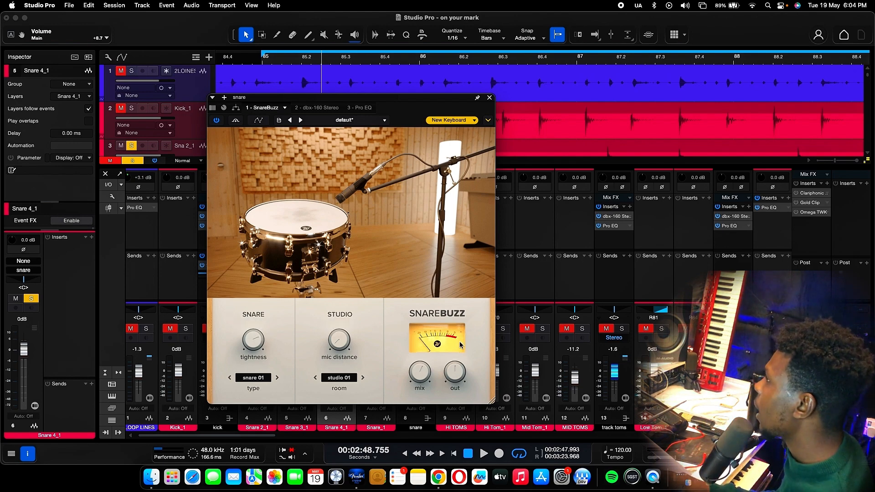
pyautogui.click(489, 98)
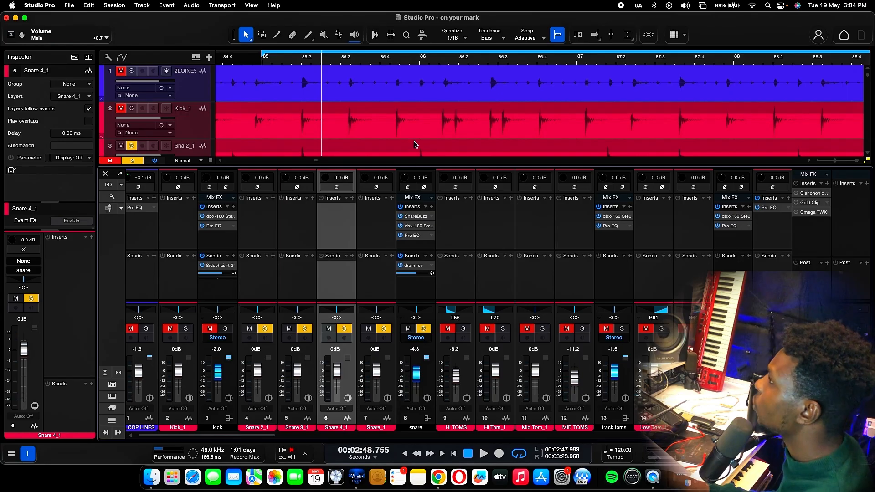
# Step: Review the threshold, compression and output gain settings of the snare bus's dbx-160 Stereo compressor, then close it
pyautogui.click(420, 226)
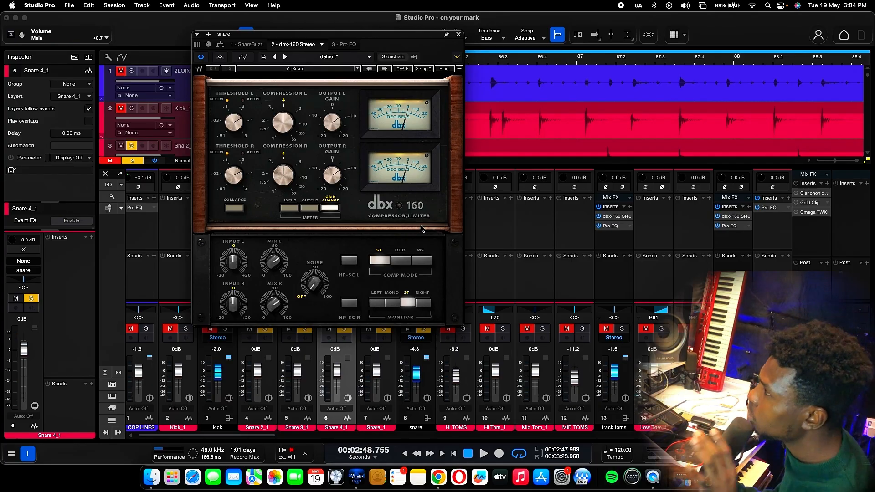
pyautogui.click(458, 35)
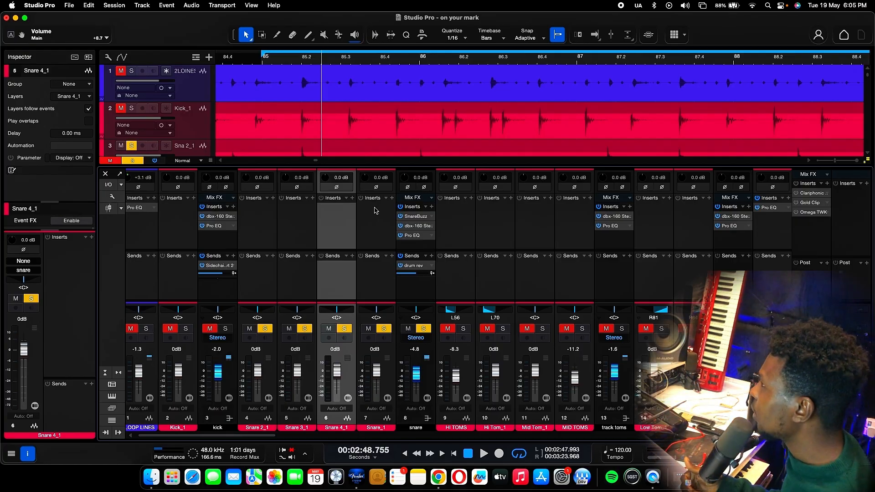
pyautogui.click(415, 226)
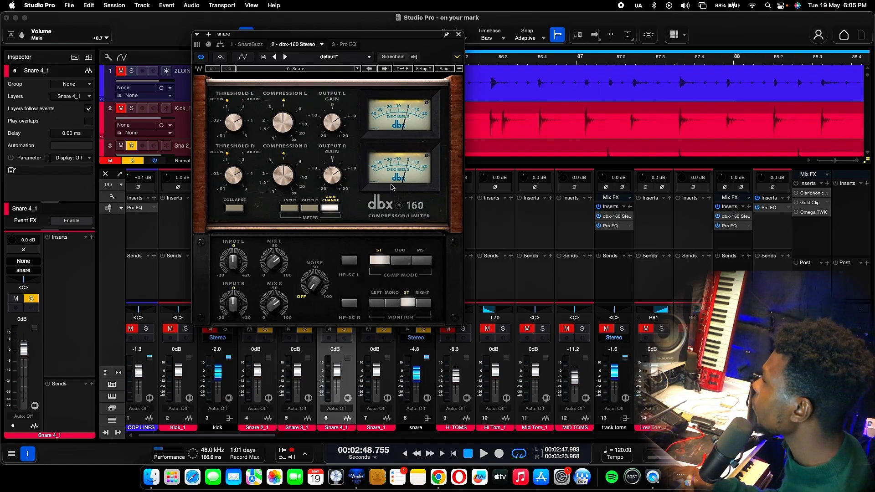
pyautogui.click(458, 35)
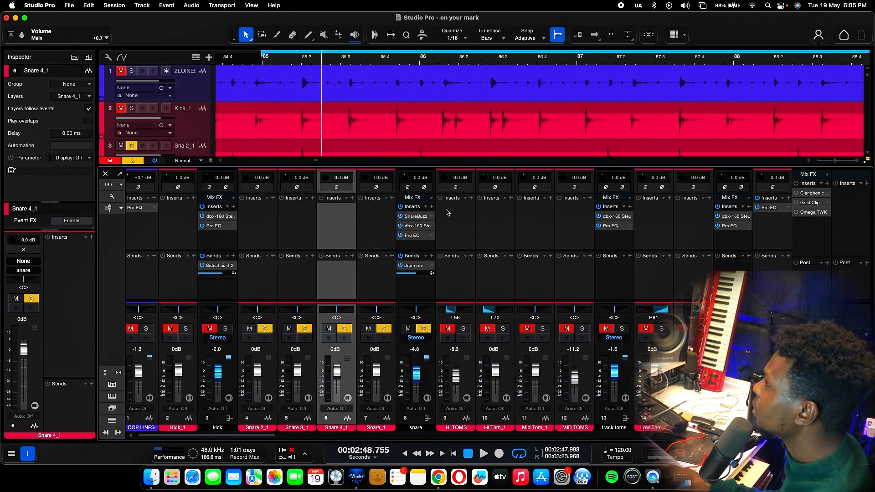
# Step: Open Pro EQ on the snare bus and compare the playing snare with the EQ bypassed and re-enabled
pyautogui.click(416, 235)
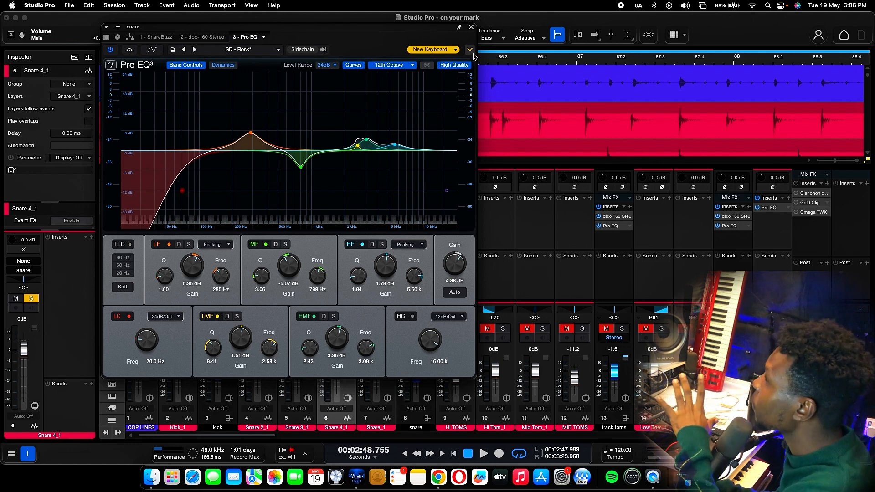
pyautogui.press('space')
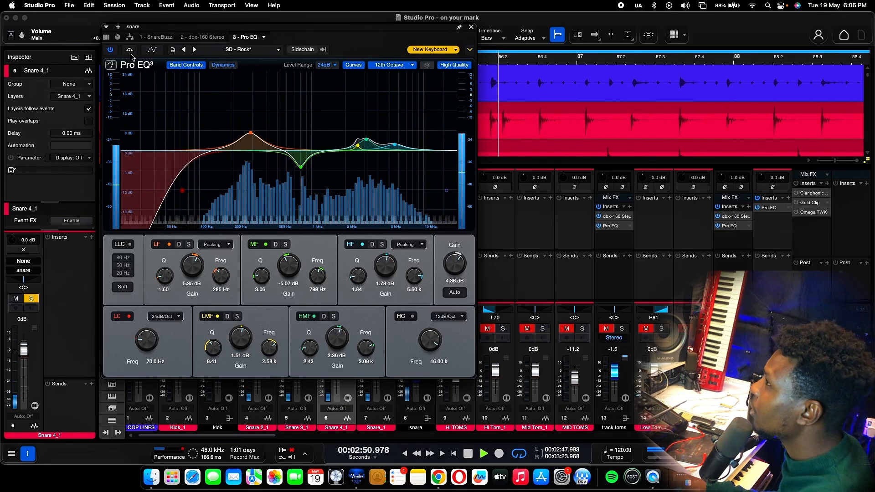
pyautogui.click(112, 50)
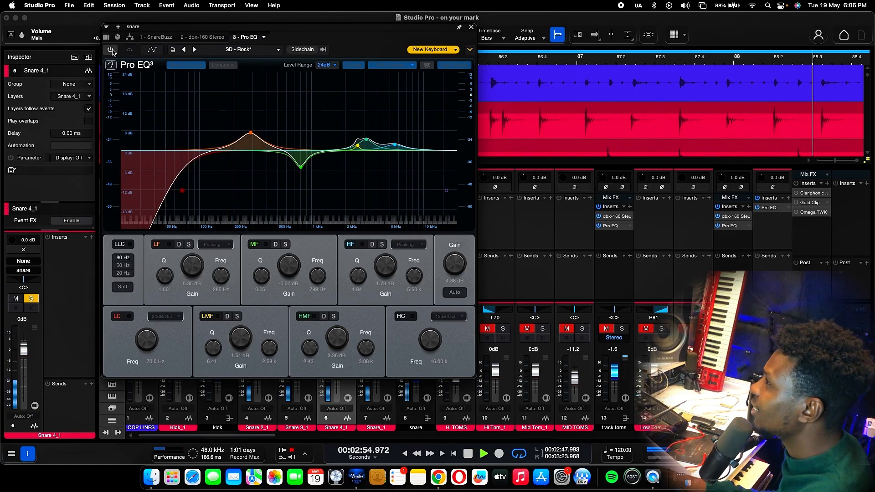
pyautogui.click(112, 50)
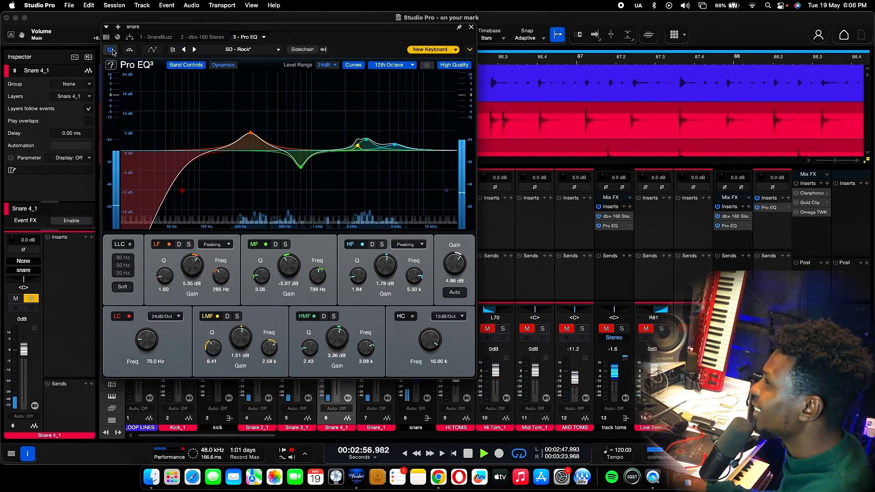
pyautogui.press('space')
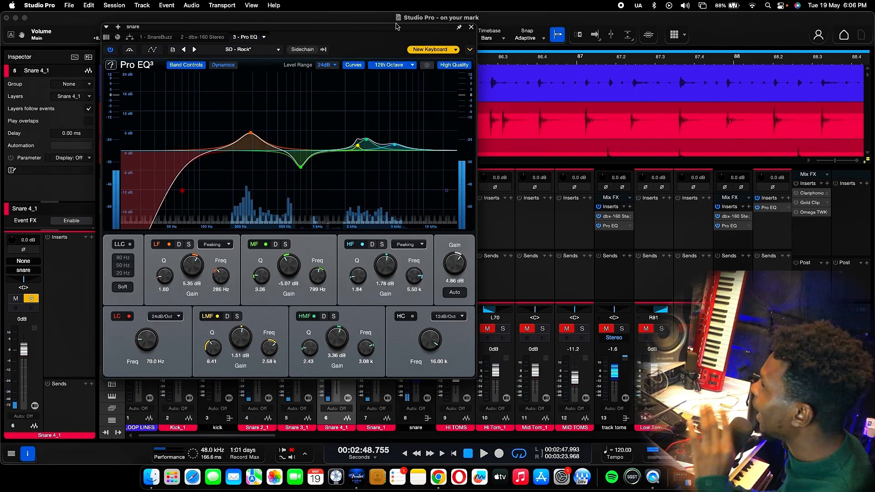
# Step: Close Pro EQ, then solo the HI TOMS track and play it from before its hit in bar 65
pyautogui.click(471, 27)
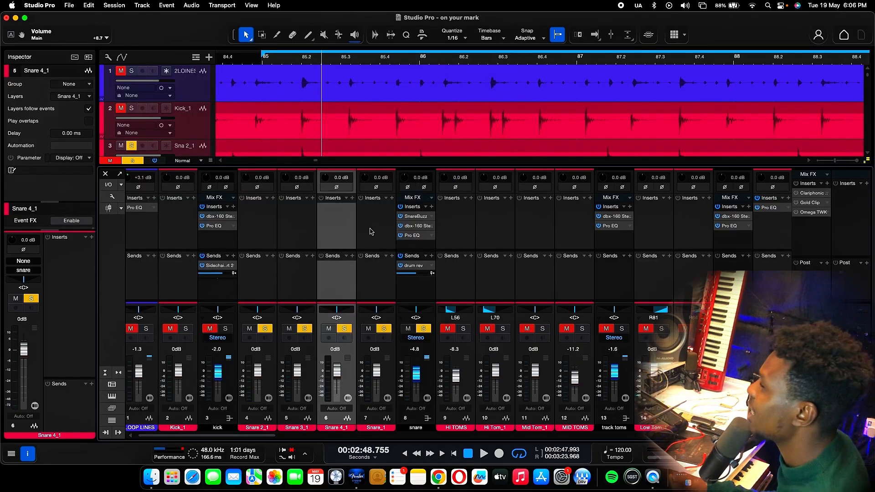
pyautogui.hscroll(2, 409, 278)
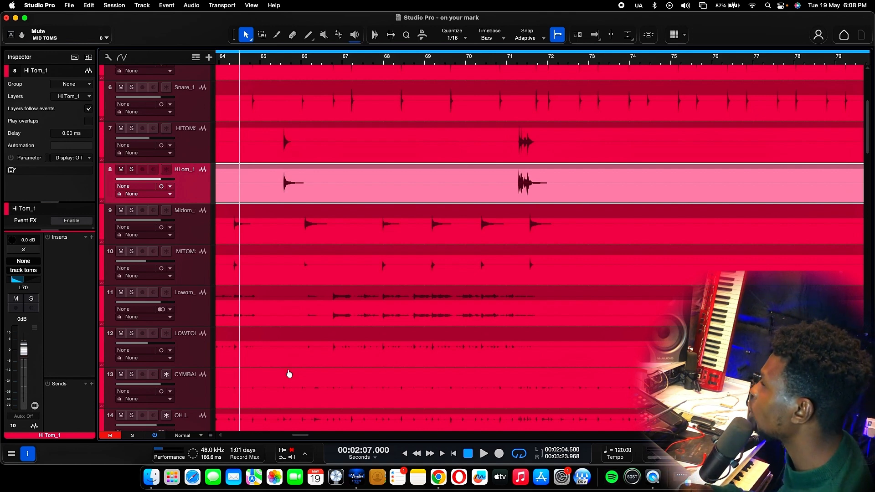
pyautogui.hscroll(-5, 289, 374)
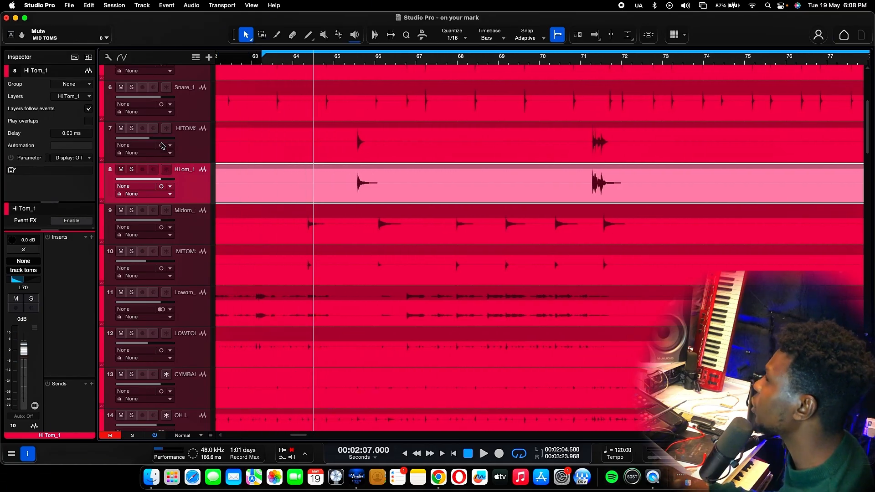
pyautogui.click(131, 129)
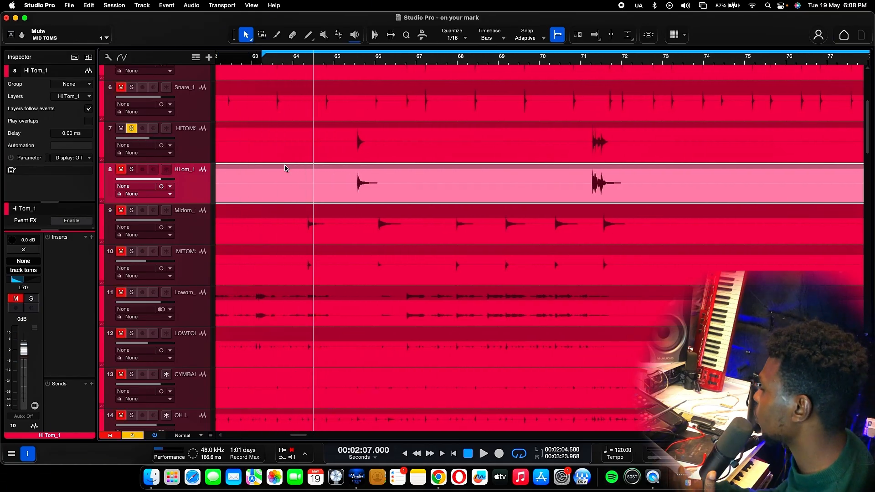
pyautogui.press('space')
pyautogui.press('e')
pyautogui.press('e')
pyautogui.press('e')
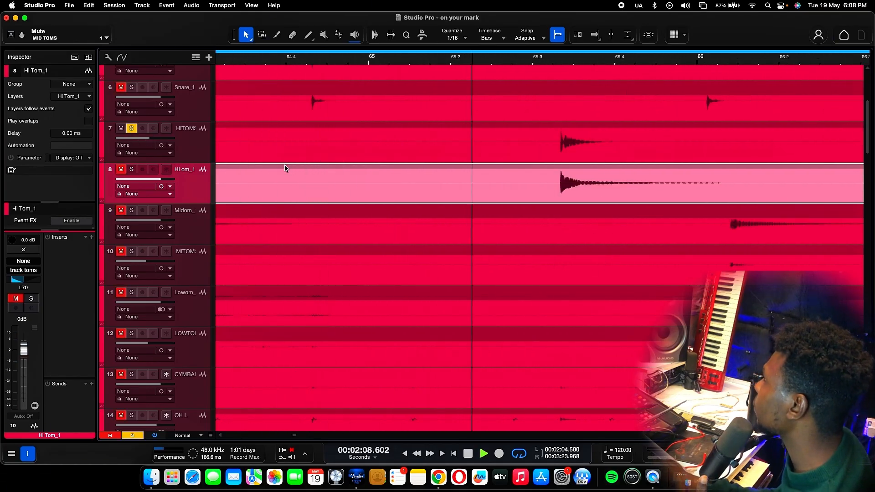
pyautogui.press('space')
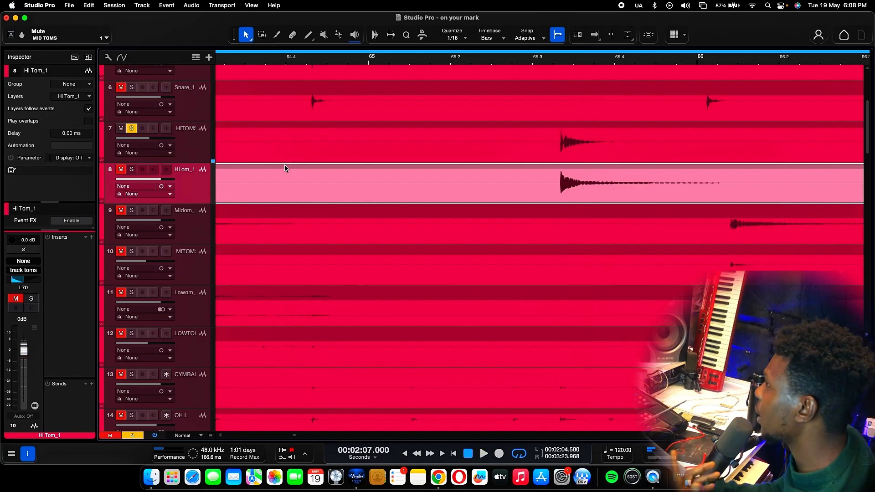
# Step: Audition the Hi Tom_1 track alone and together with HI TOMS, then clear all solos
pyautogui.click(131, 170)
pyautogui.press('space')
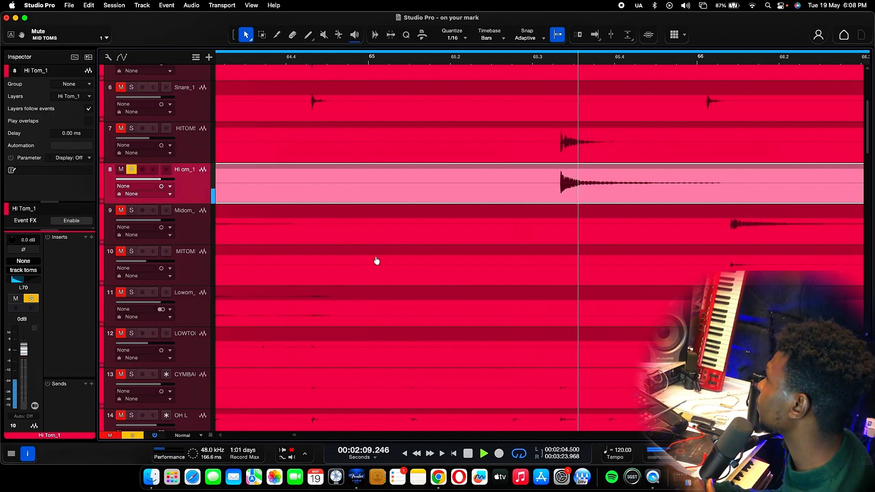
pyautogui.press('space')
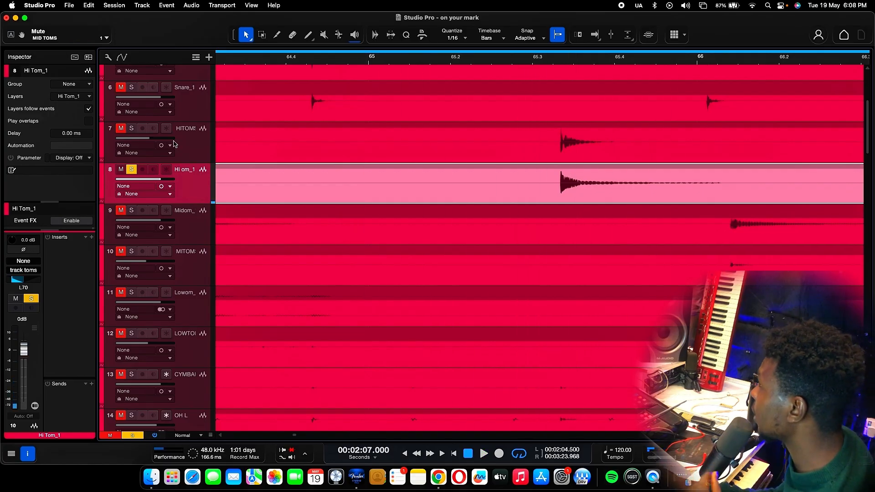
pyautogui.press('space')
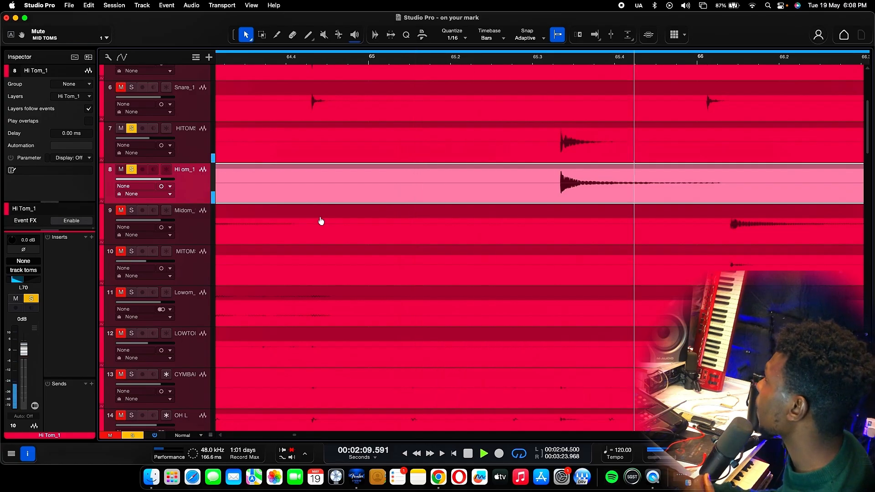
pyautogui.press('space')
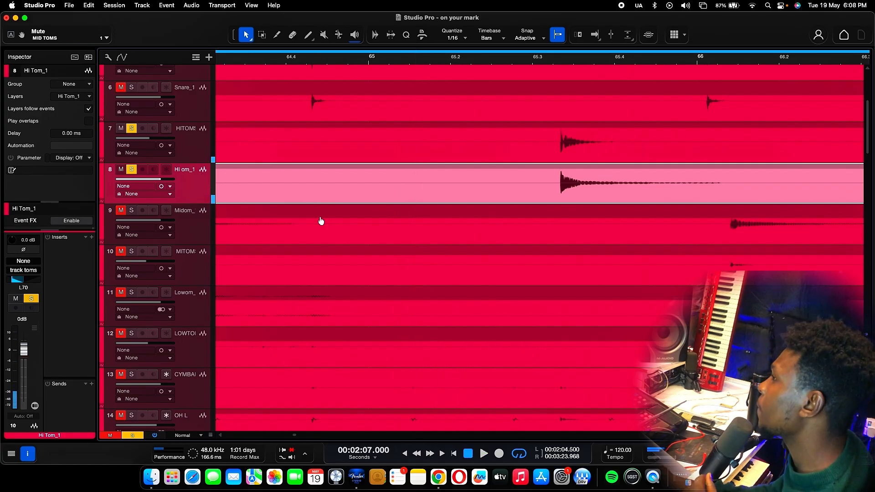
pyautogui.click(134, 438)
pyautogui.scroll(-5, 335, 354)
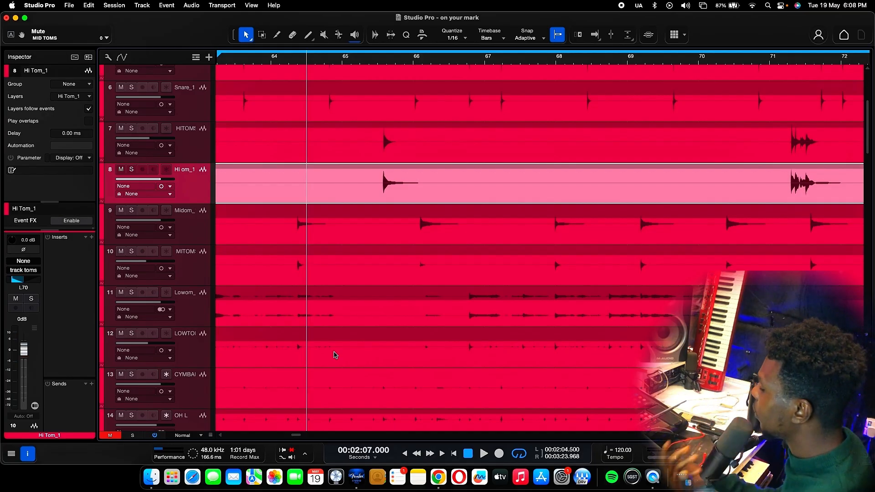
# Step: Switch to Chrome, play the ON YOUR MARK live video muted to show the drummer's toms, then pause and minimize it
pyautogui.click(439, 479)
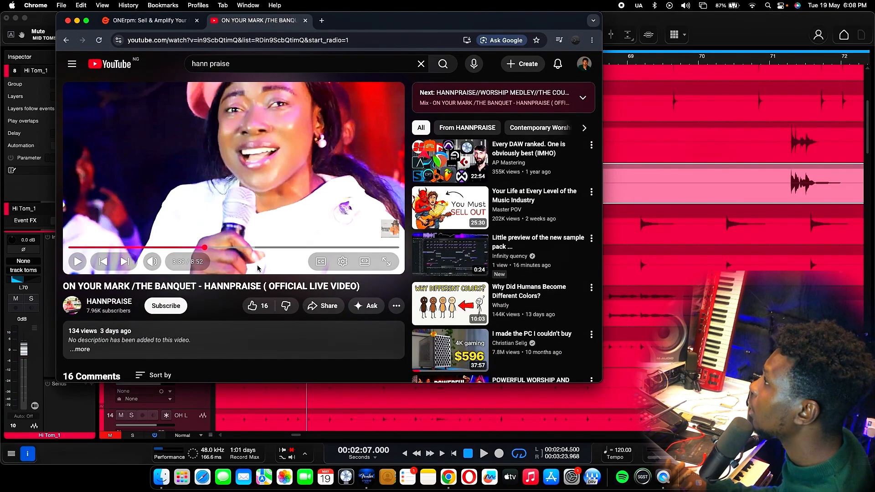
pyautogui.click(150, 262)
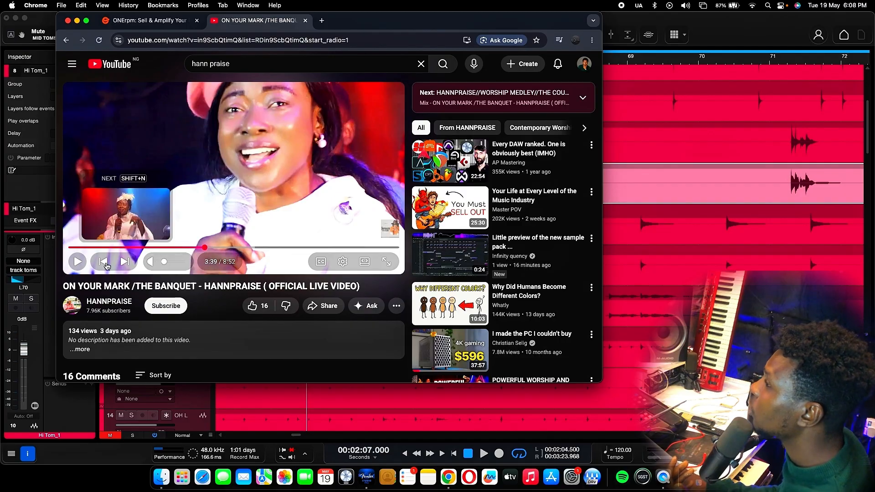
pyautogui.click(74, 265)
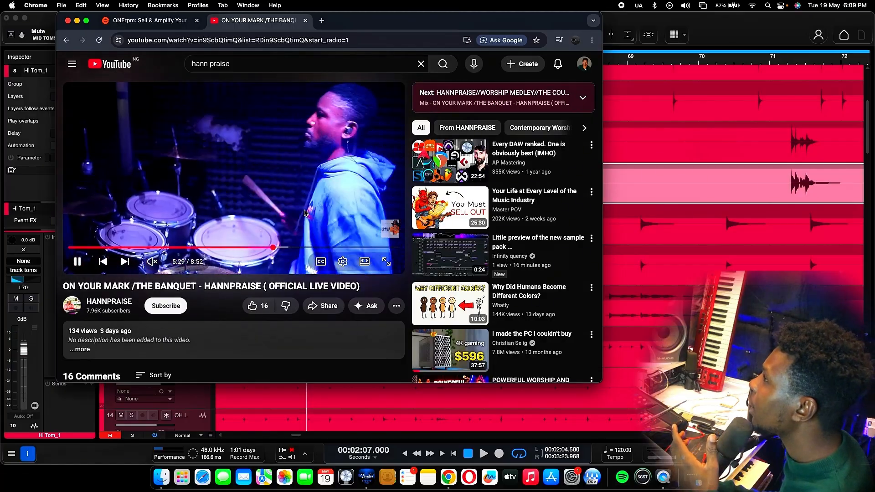
pyautogui.click(77, 262)
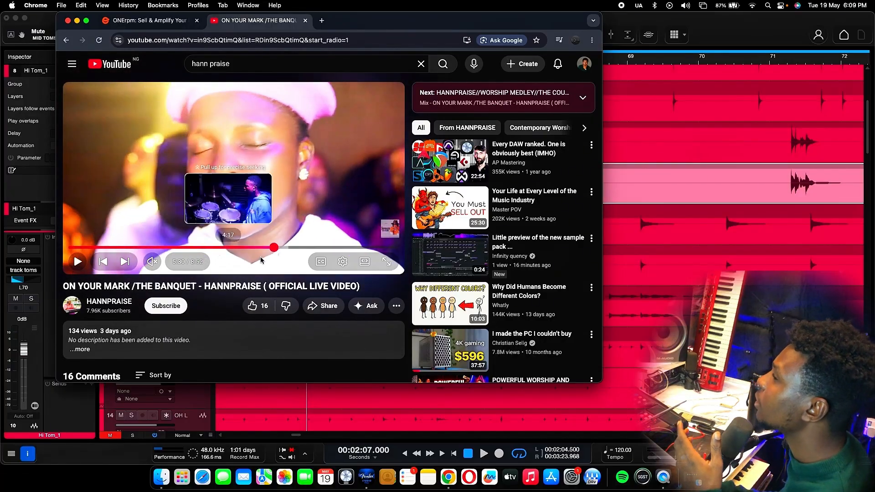
pyautogui.click(77, 21)
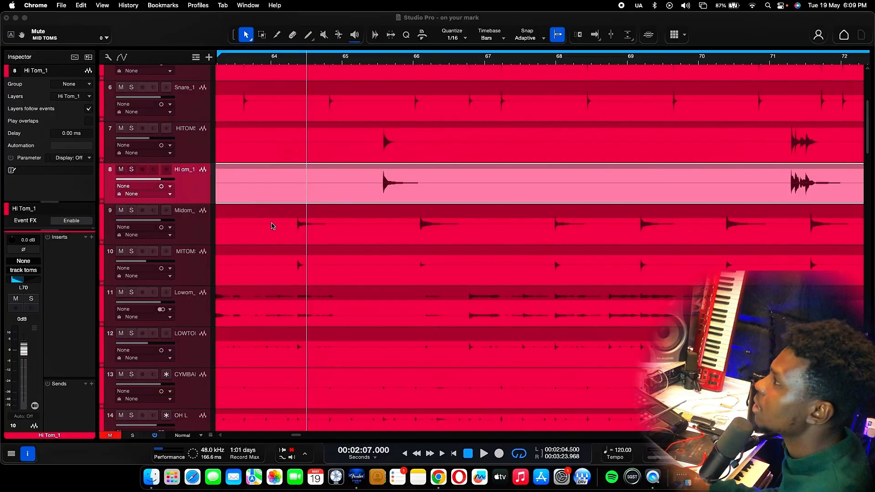
# Step: Audition the MID TOMS track alone from bar 64, then play it together with Mid Tom_1
pyautogui.click(363, 184)
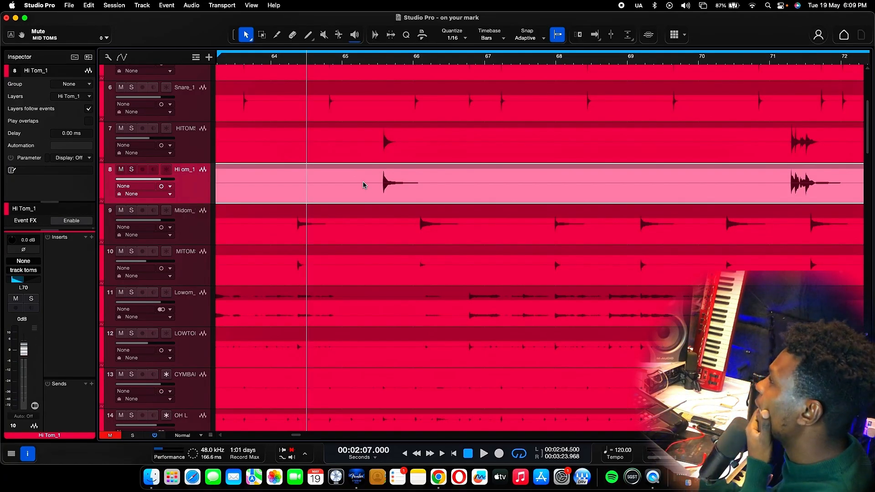
pyautogui.press('space')
pyautogui.press('space')
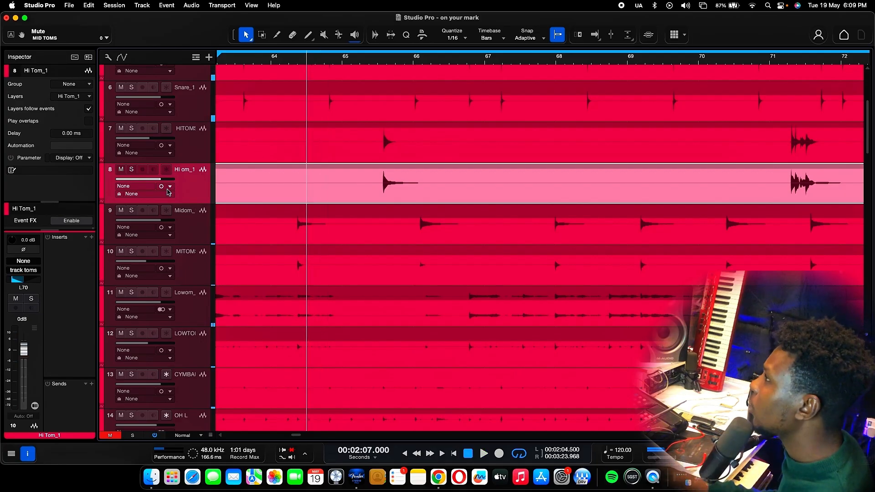
pyautogui.click(131, 211)
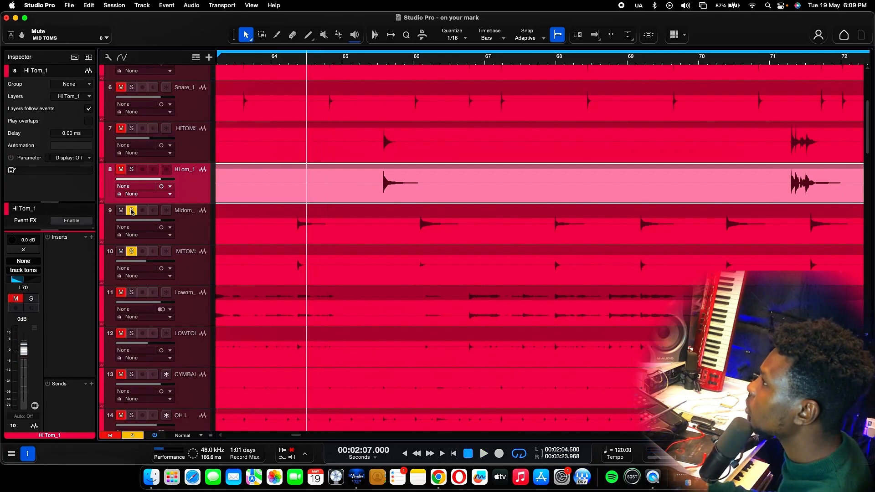
pyautogui.click(132, 211)
pyautogui.click(281, 62)
pyautogui.press('space')
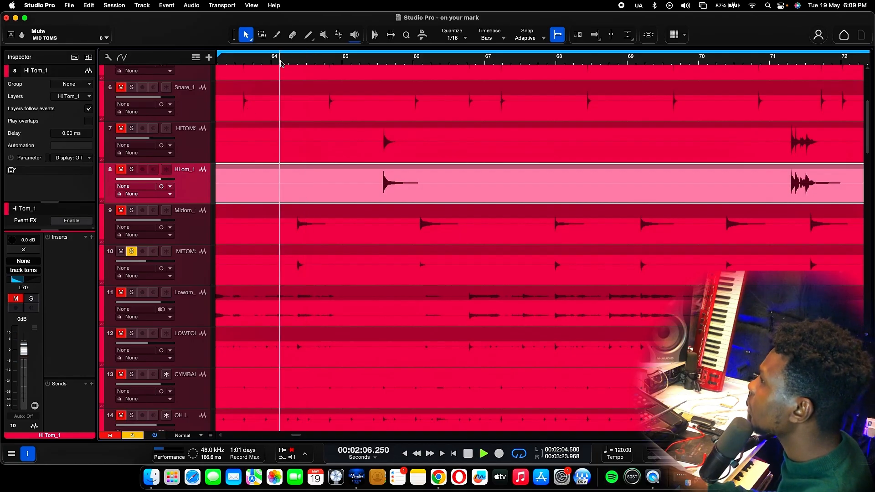
pyautogui.press('space')
pyautogui.press('space')
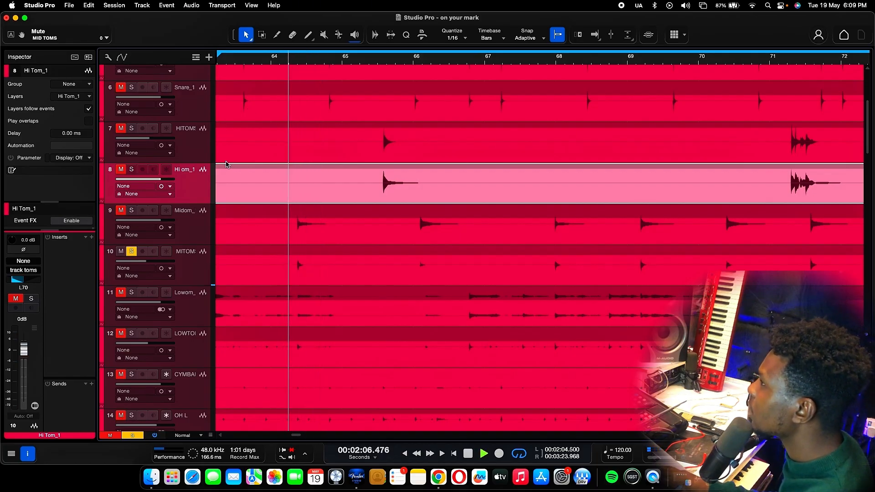
pyautogui.press('space')
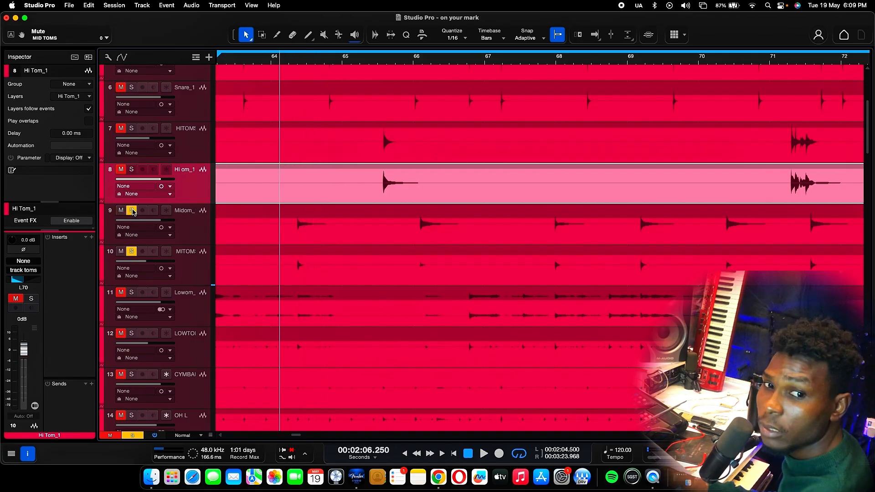
pyautogui.press('space')
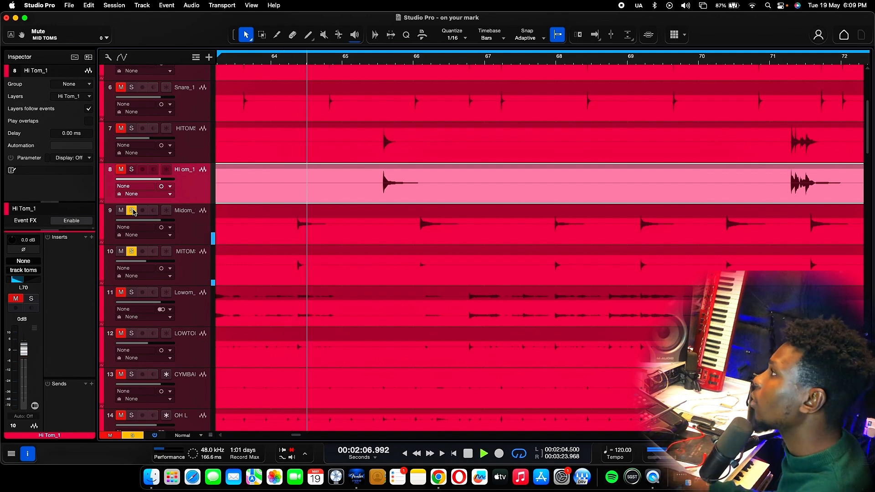
pyautogui.press('space')
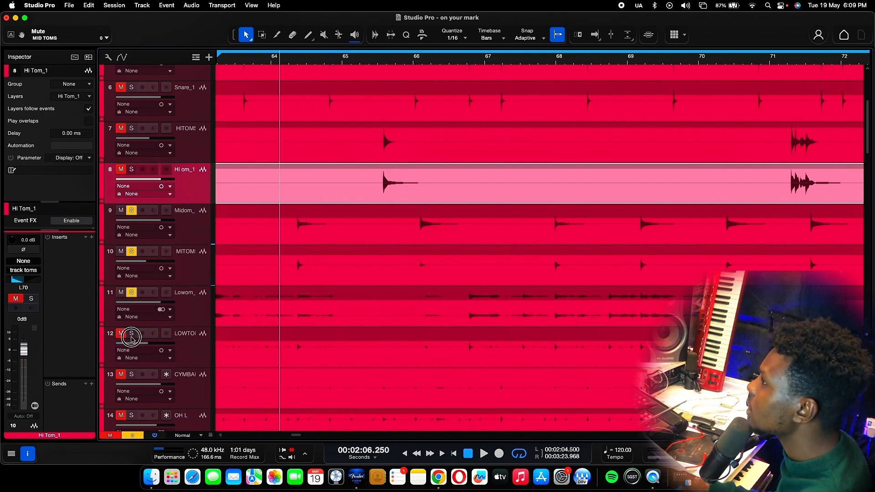
# Step: Leave only the LOW TOMS track soloed and play it from bar 64
pyautogui.press('space')
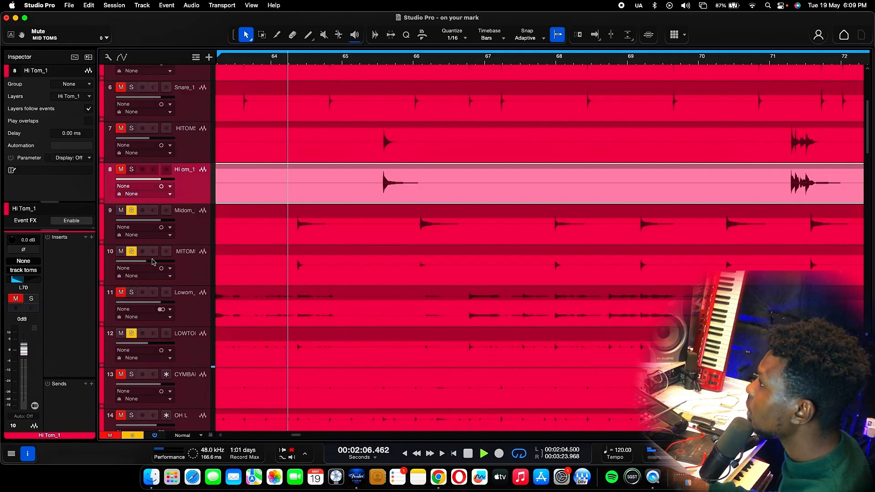
pyautogui.press('space')
pyautogui.click(131, 211)
pyautogui.press('space')
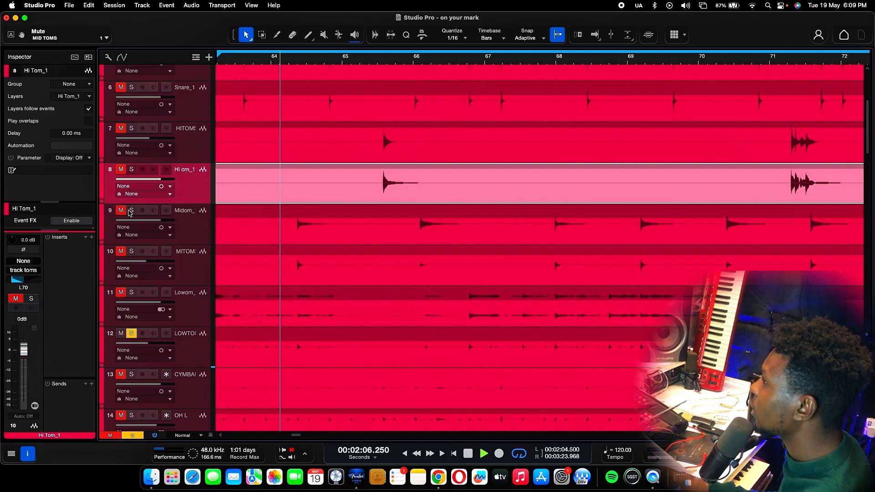
pyautogui.press('space')
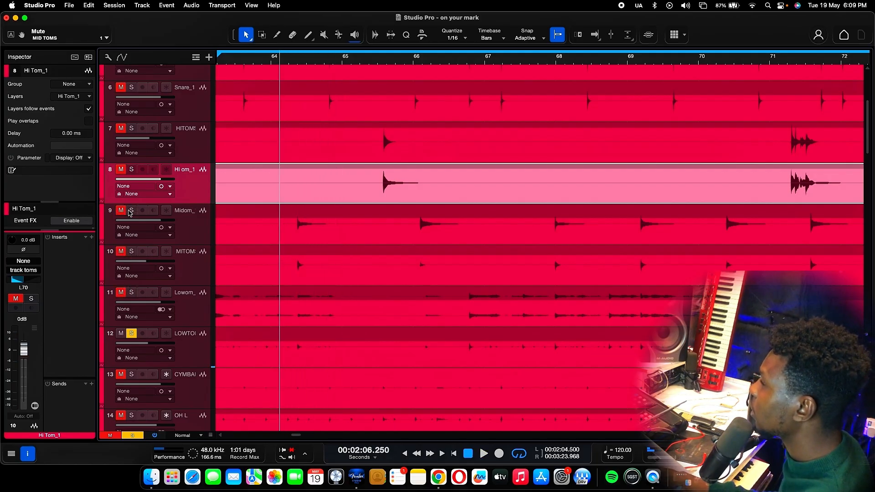
pyautogui.press('space')
pyautogui.press('space')
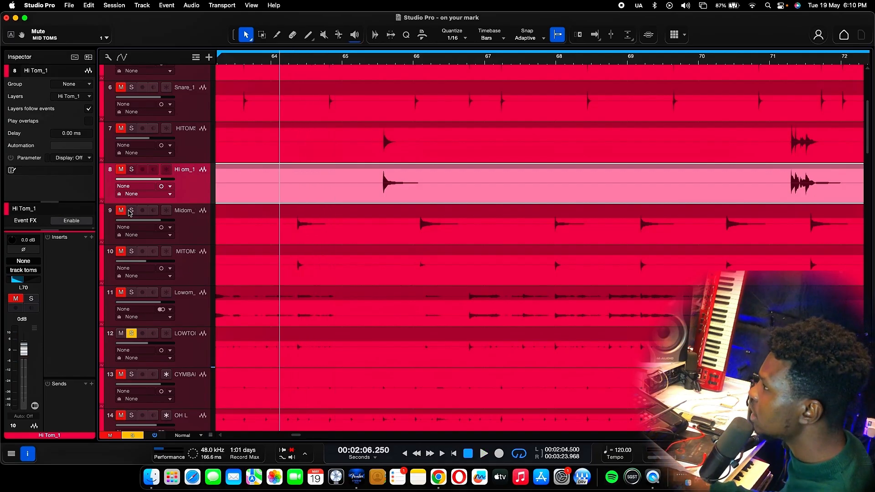
pyautogui.press('space')
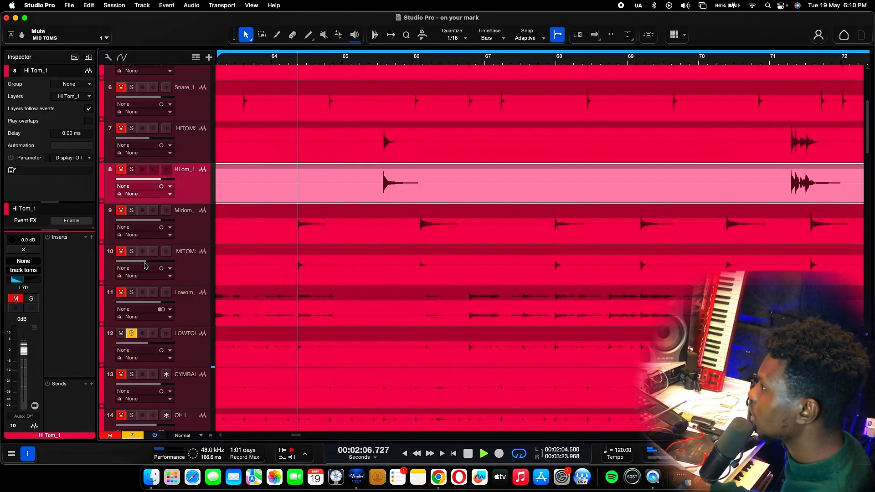
pyautogui.press('space')
# Step: Add Low Tom_1 to the solo, play both low tom layers together, and clear all solos
pyautogui.click(131, 293)
pyautogui.press('space')
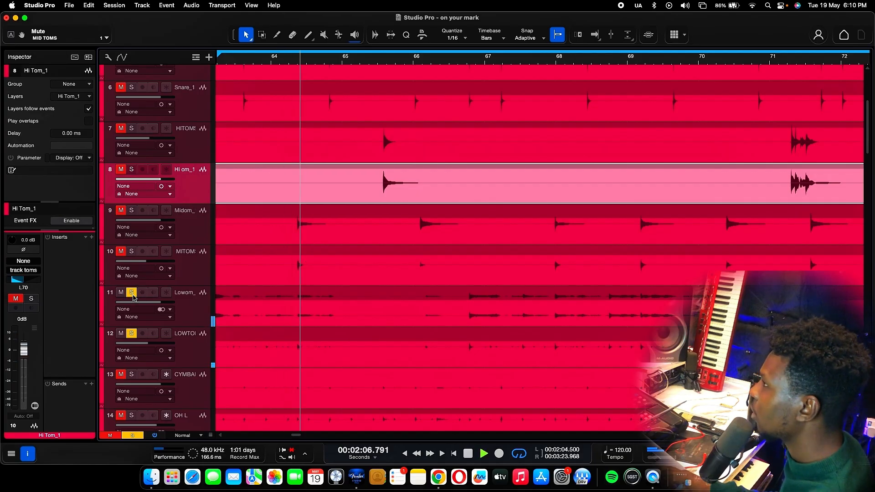
pyautogui.press('space')
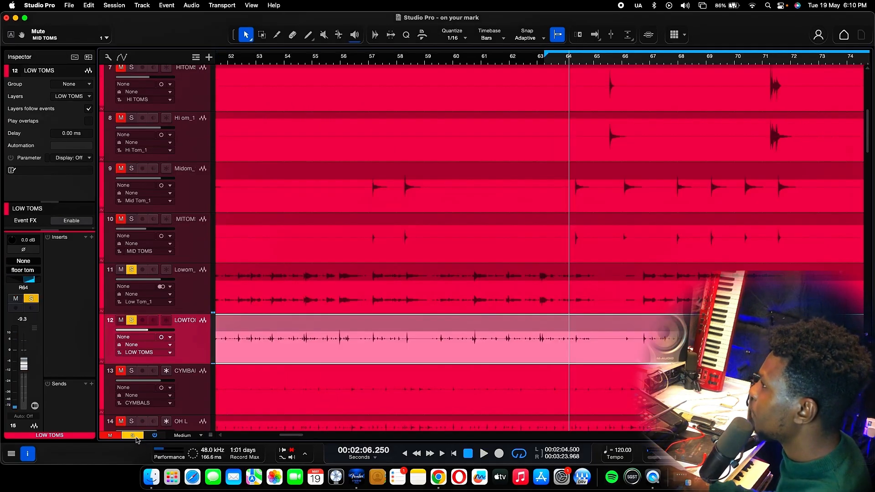
pyautogui.click(133, 435)
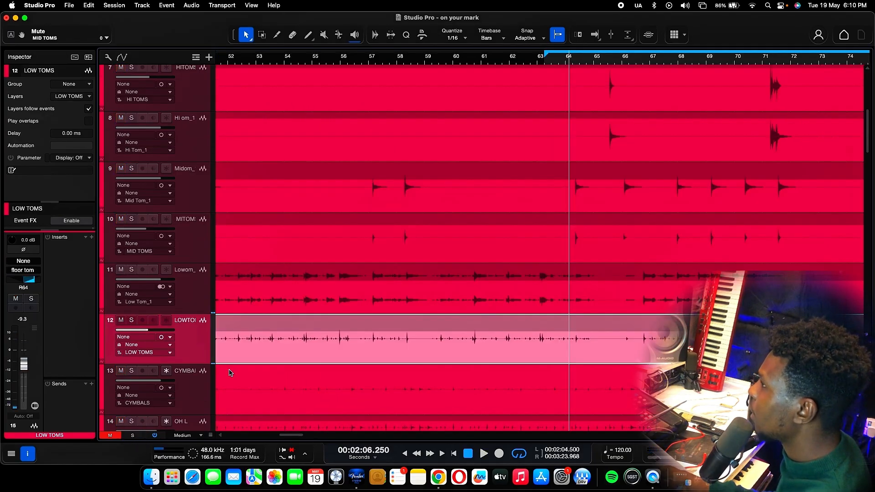
# Step: Solo the CYMBALS track and play it from bar 64
pyautogui.scroll(-2, 181, 330)
pyautogui.click(131, 320)
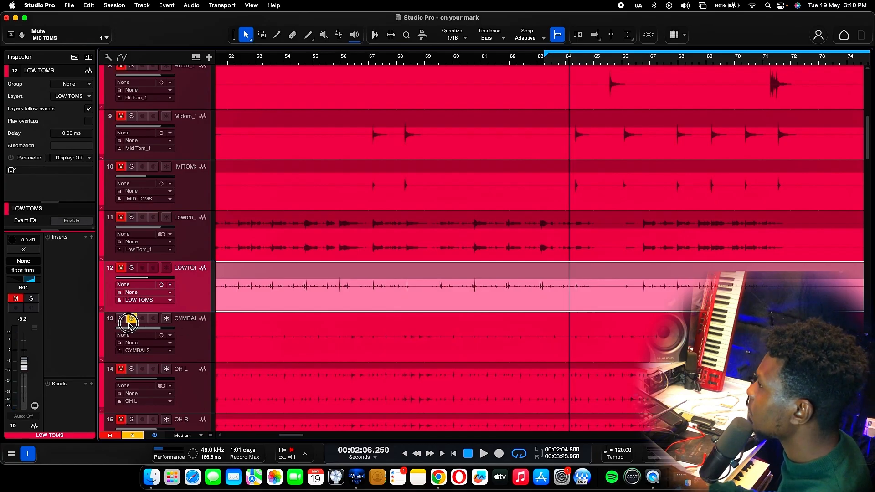
pyautogui.press('space')
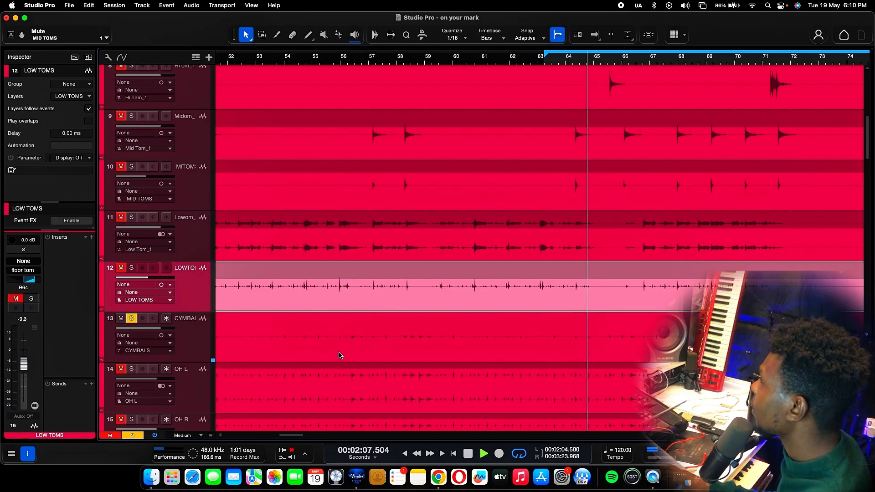
pyautogui.press('space')
pyautogui.press('w')
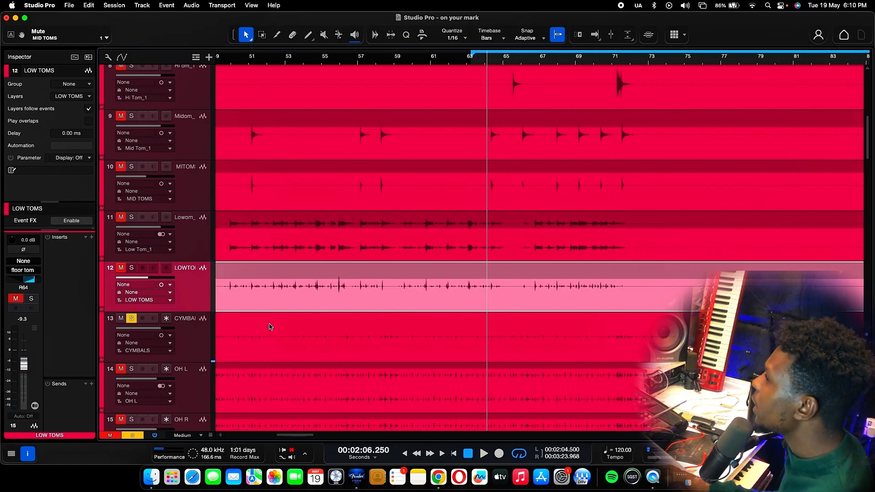
# Step: Switch to the "ON YOUR MARK" live video on YouTube in Chrome and seek to 5:27, just before the drummer shot
pyautogui.click(705, 479)
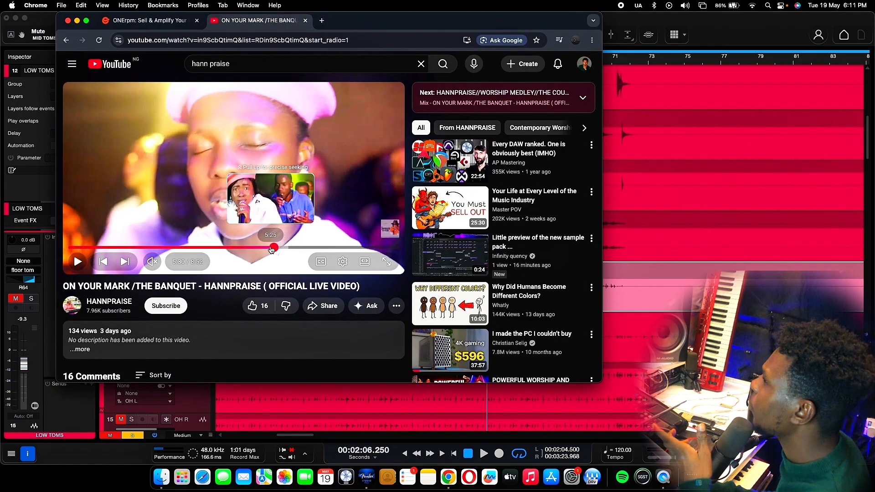
pyautogui.click(273, 249)
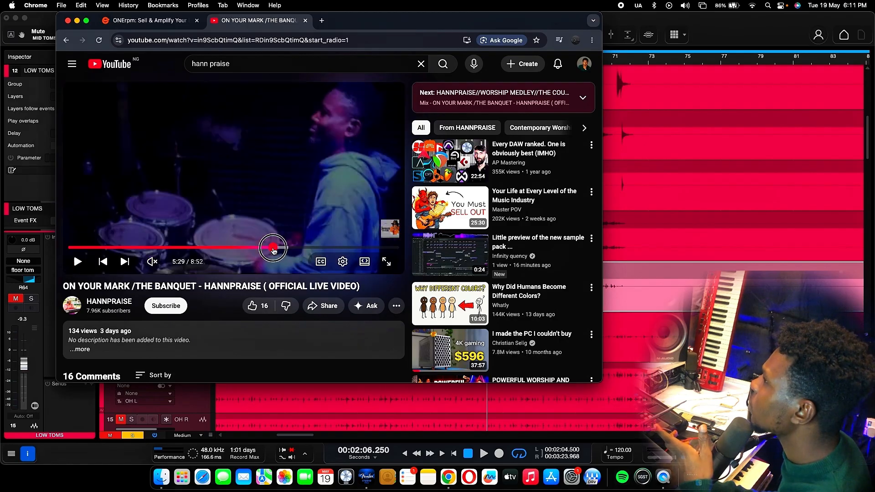
pyautogui.click(272, 248)
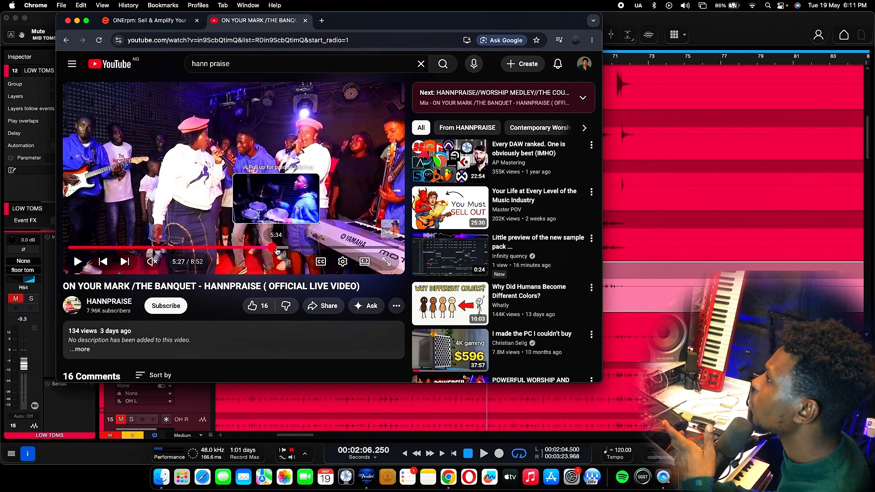
# Step: Play the video briefly, pause it on the drummer close-up at 5:29, and show it full screen
pyautogui.click(78, 266)
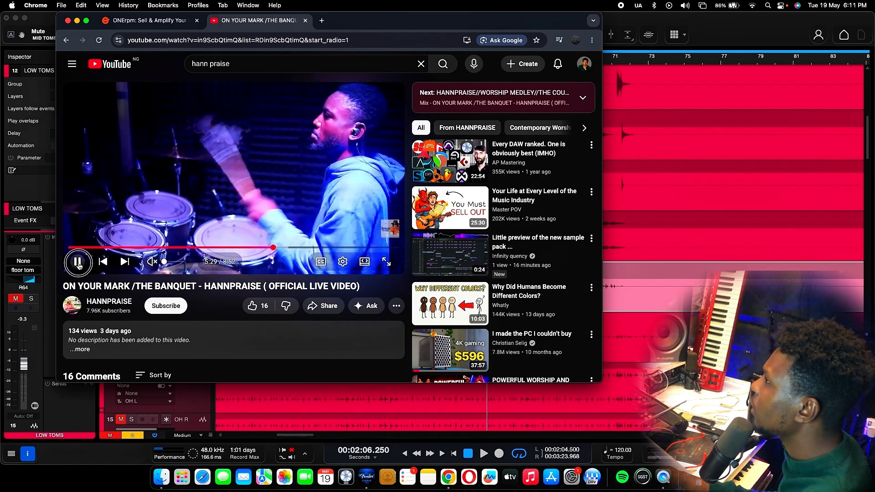
pyautogui.click(101, 185)
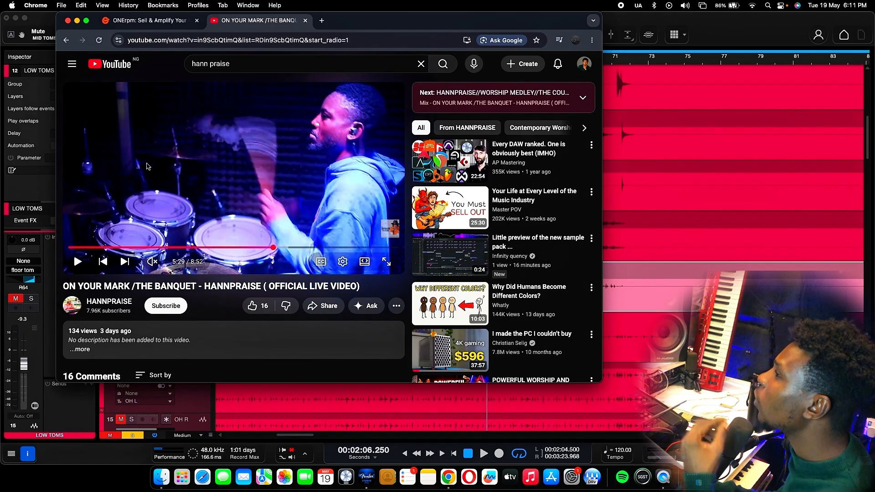
pyautogui.click(386, 262)
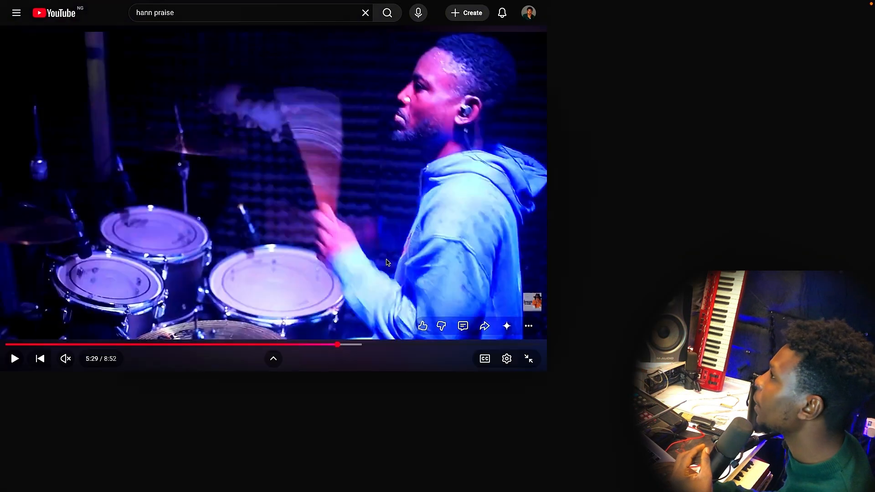